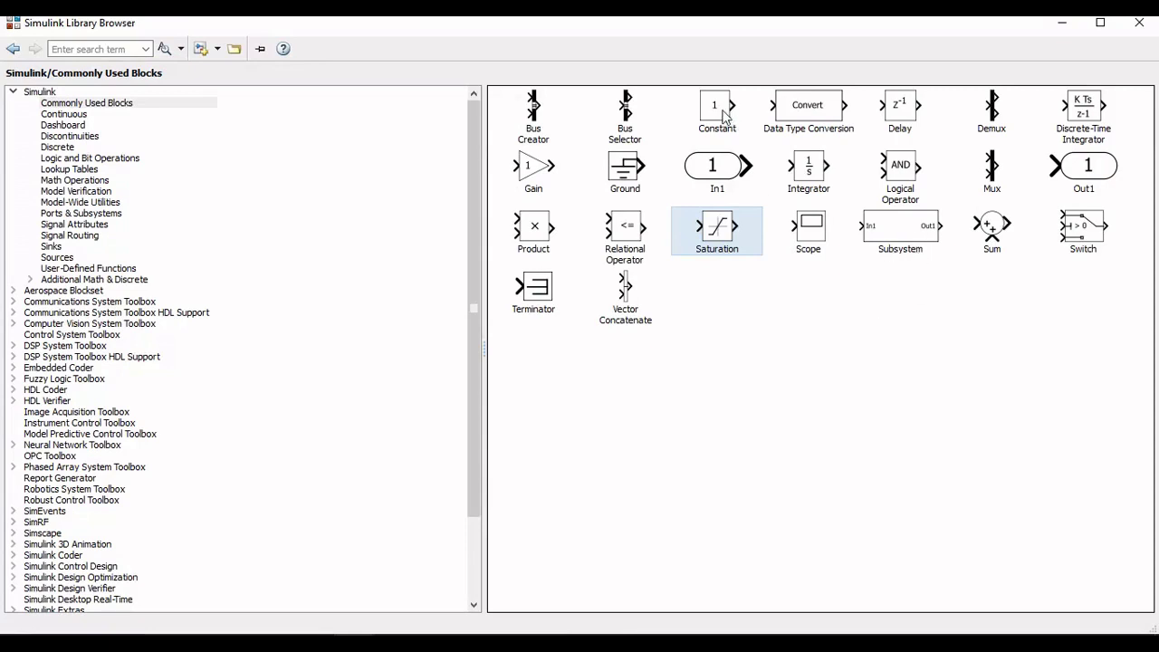
Step: Pick the Constant block from the Commonly Used Blocks library
{"action": "right_click", "coordinate": [725, 116]}
{"action": "left_click", "coordinate": [748, 119]}
Step: Add a Constant block next to the Scope and rename it Desired Position
{"action": "left_click", "coordinate": [1062, 24]}
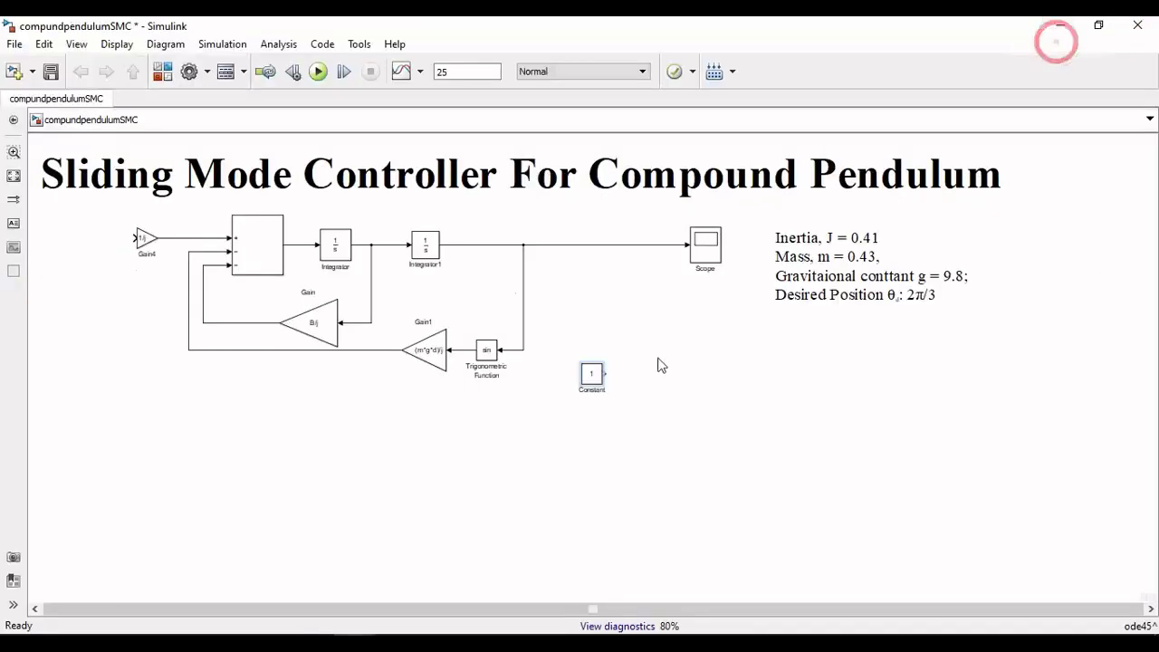
{"action": "left_click_drag", "start_coordinate": [594, 374], "coordinate": [688, 322]}
{"action": "double_click", "coordinate": [692, 335]}
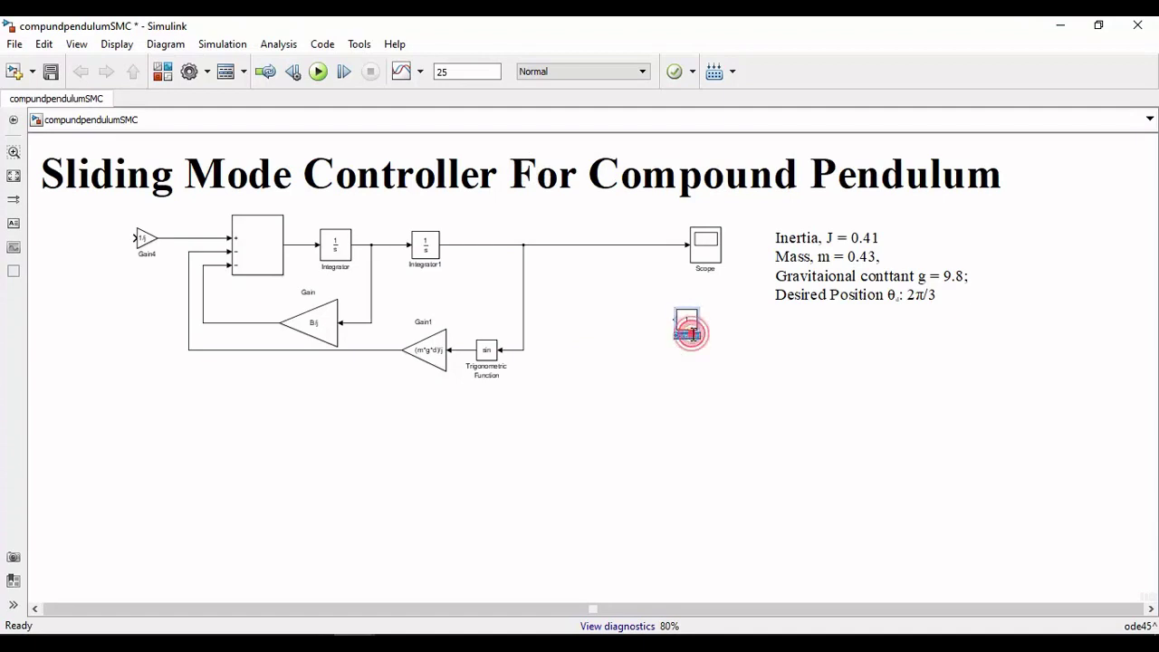
{"action": "type", "text": "Desired Position"}
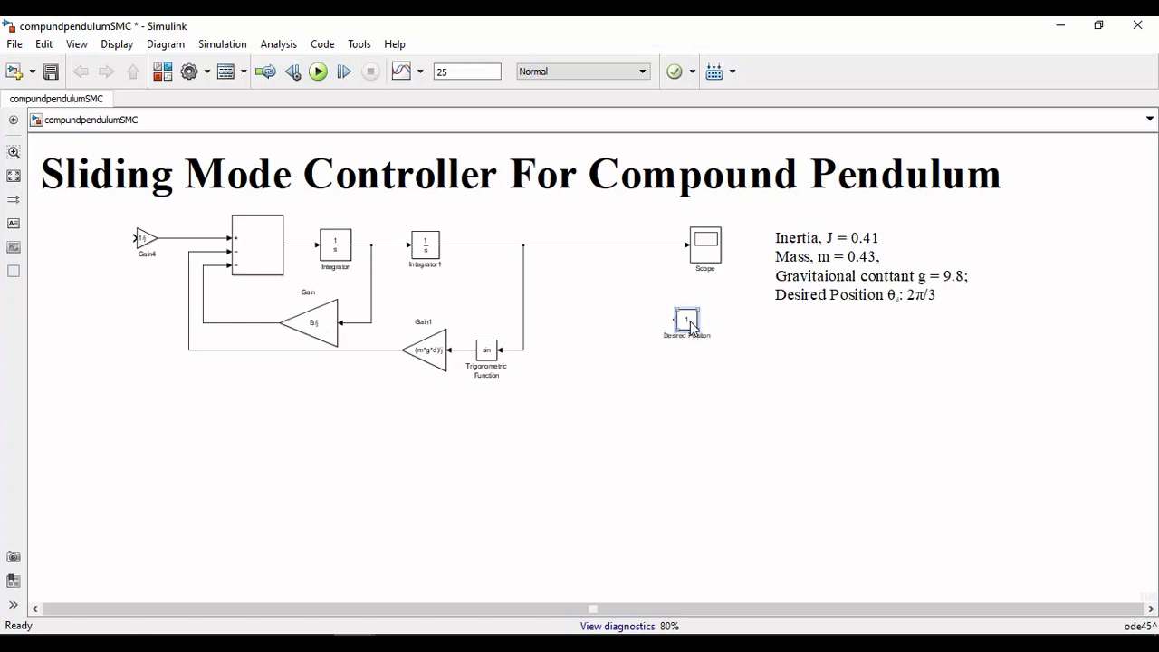
{"action": "left_click_drag", "start_coordinate": [691, 326], "coordinate": [707, 326]}
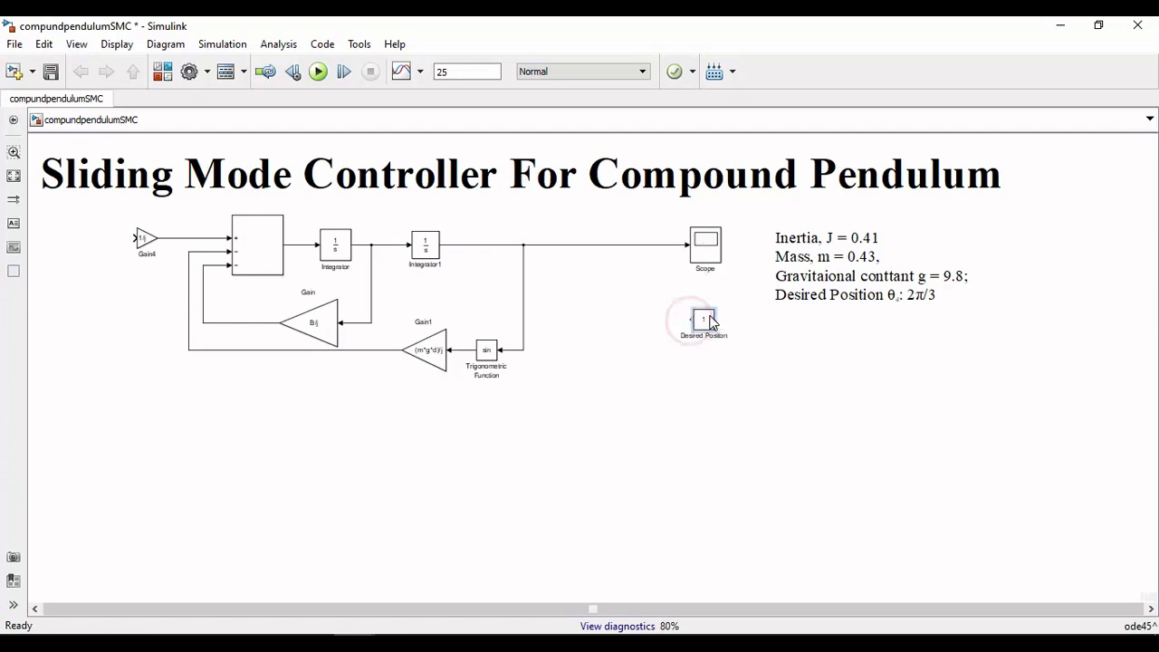
Step: Place a round Sum block beside Desired Position and branch the position signal into it
{"action": "left_click", "coordinate": [163, 76]}
{"action": "right_click", "coordinate": [991, 245]}
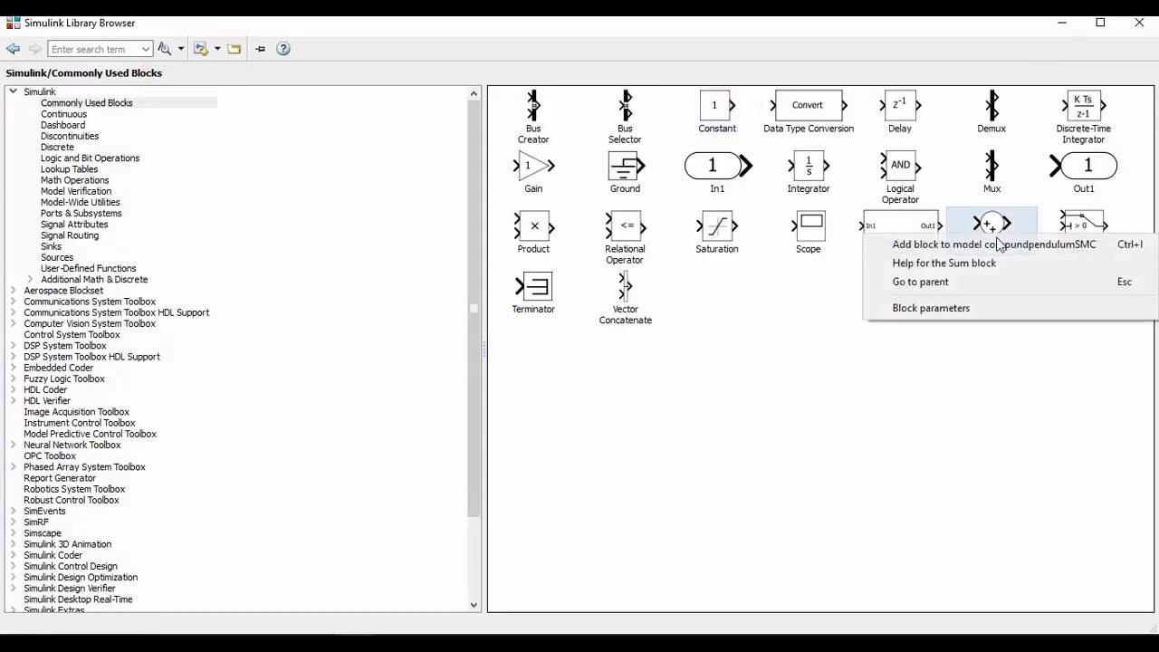
{"action": "left_click", "coordinate": [997, 248]}
{"action": "left_click", "coordinate": [1061, 22]}
{"action": "left_click_drag", "start_coordinate": [591, 374], "coordinate": [691, 319]}
{"action": "left_click_drag", "start_coordinate": [614, 311], "coordinate": [616, 246]}
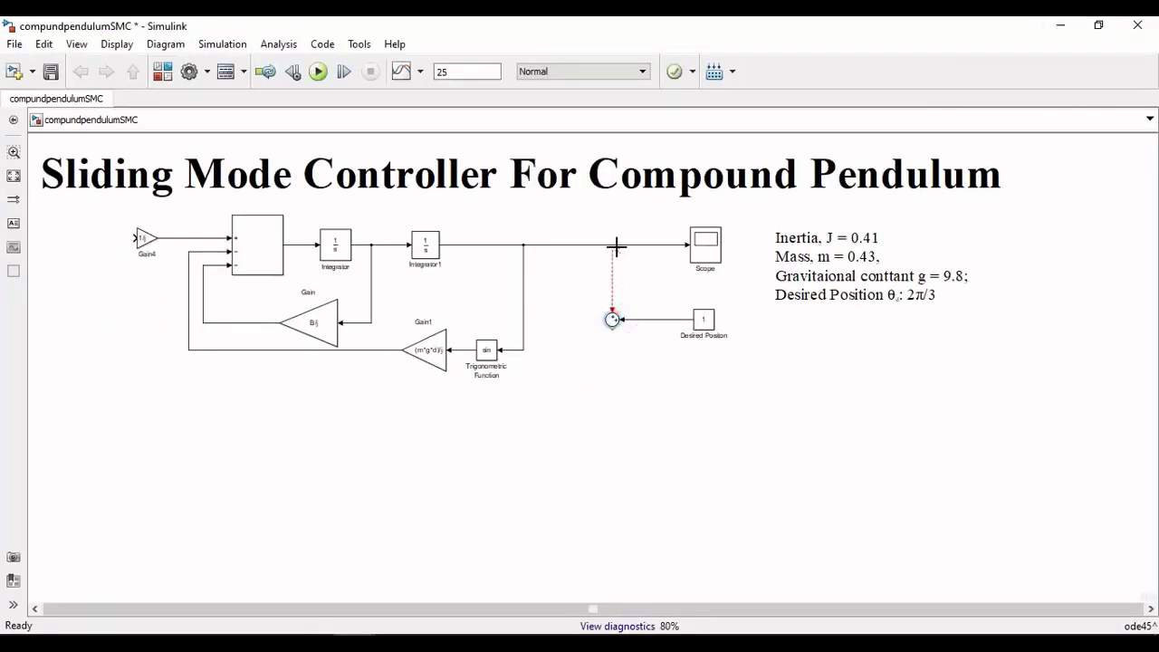
Step: Set the Sum block's list of signs to +-
{"action": "double_click", "coordinate": [613, 319]}
{"action": "double_click", "coordinate": [670, 355]}
{"action": "type", "text": "+-"}
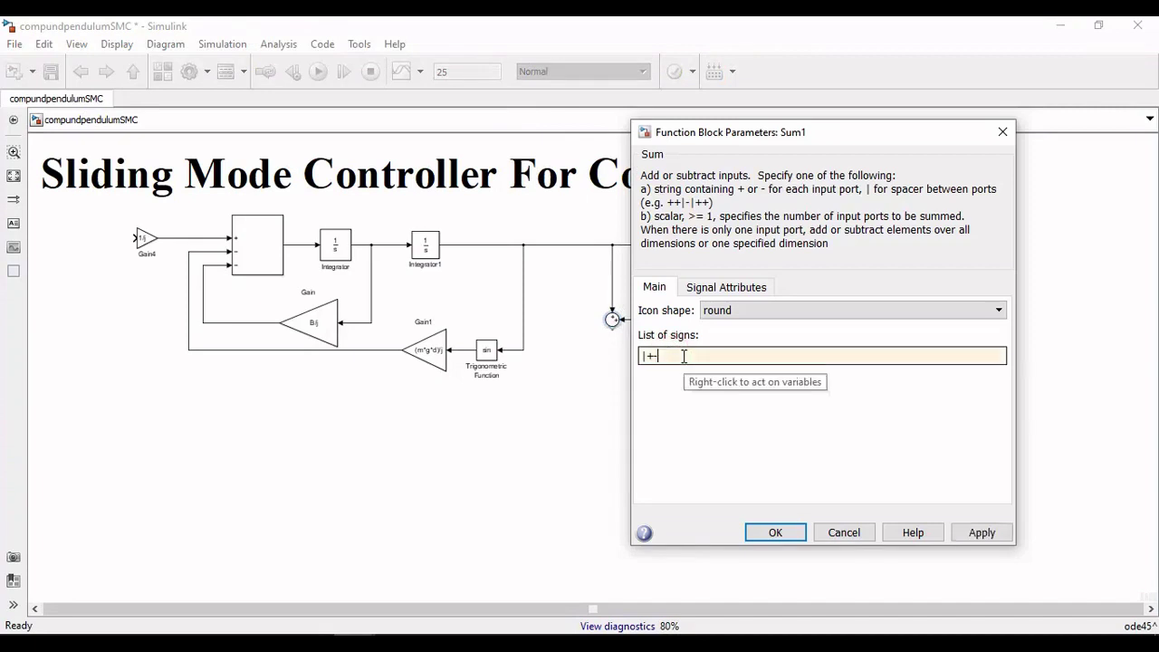
{"action": "key", "text": "Return"}
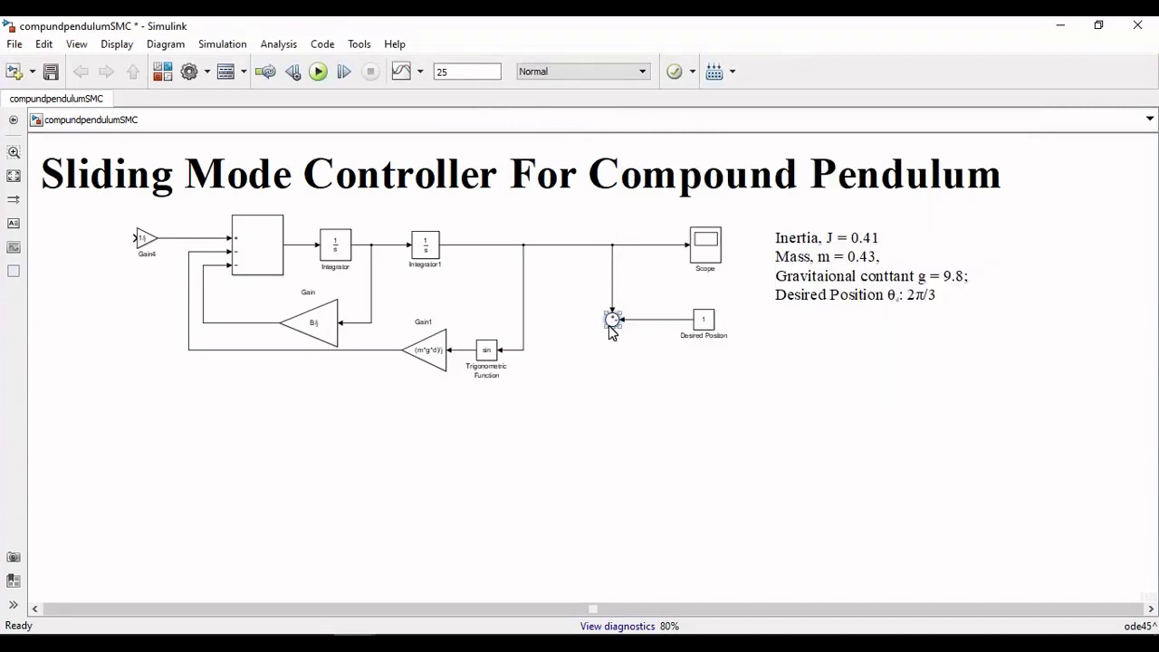
{"action": "left_click", "coordinate": [283, 143]}
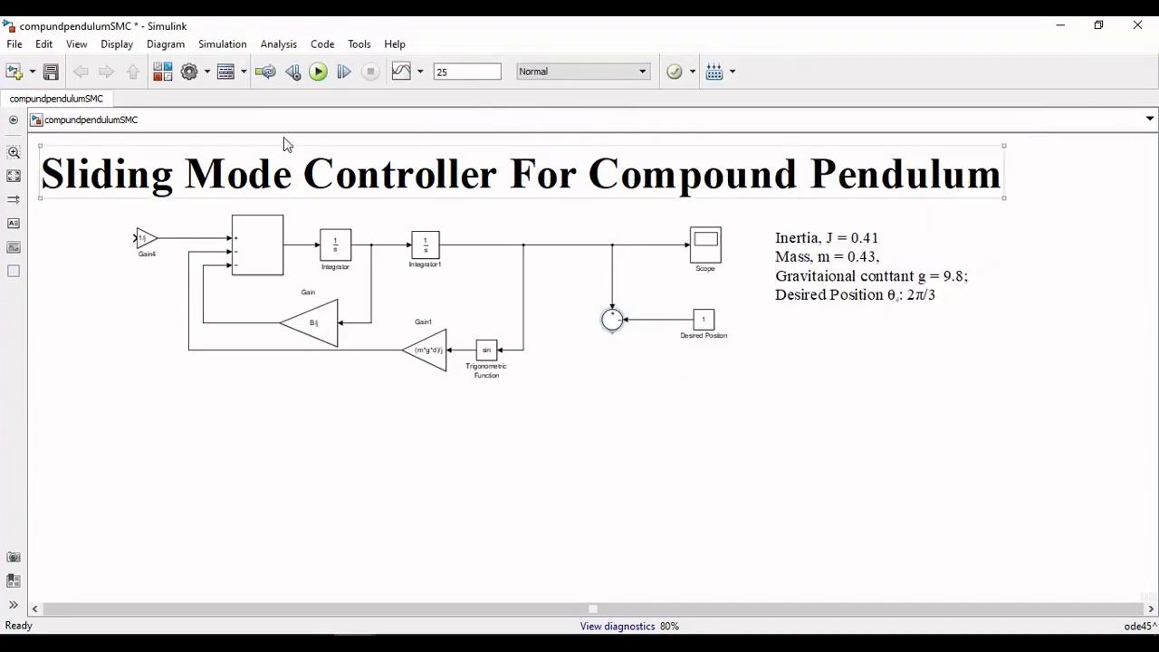
{"action": "left_click", "coordinate": [162, 71]}
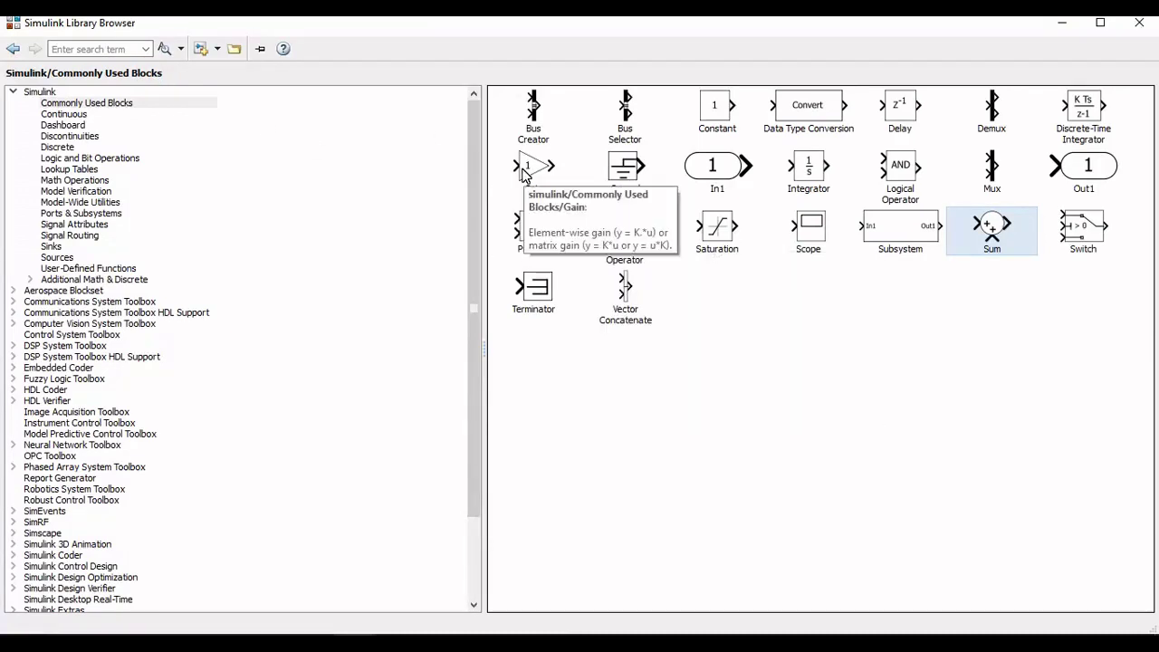
Step: Add a Derivative block from the Continuous library
{"action": "right_click", "coordinate": [523, 174]}
{"action": "key", "text": "Escape"}
{"action": "left_click", "coordinate": [80, 116]}
{"action": "right_click", "coordinate": [536, 115]}
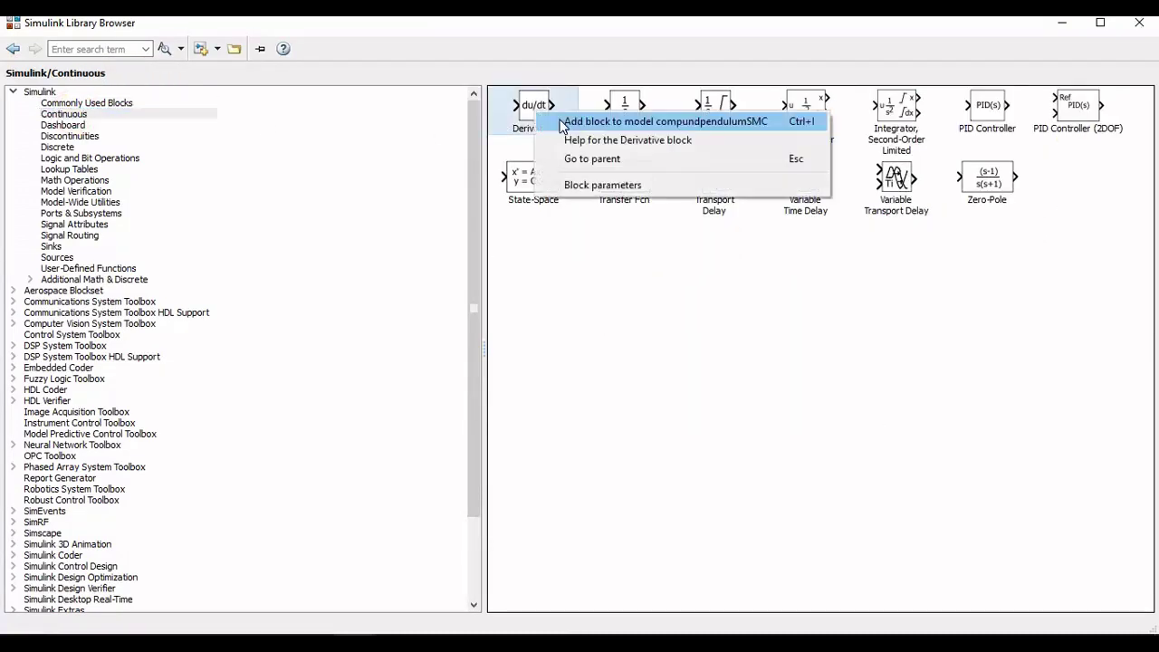
{"action": "left_click", "coordinate": [562, 122]}
Step: Rotate Gain2 and the Derivative downward and position them under the error sum
{"action": "left_click", "coordinate": [589, 375]}
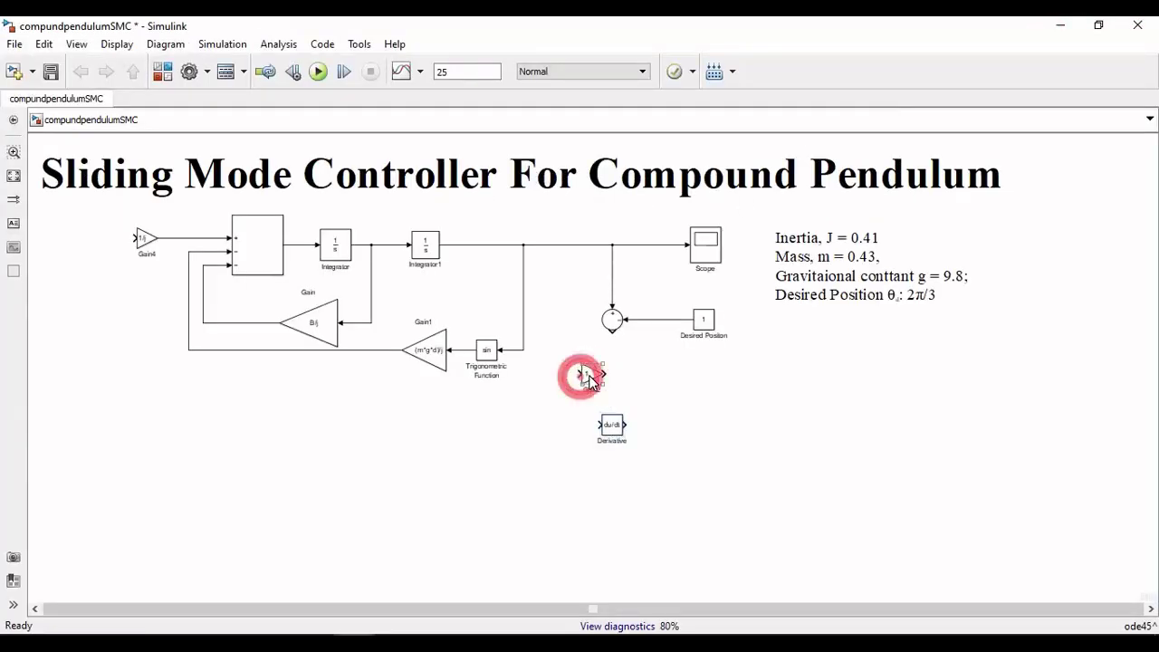
{"action": "key", "text": "ctrl+r"}
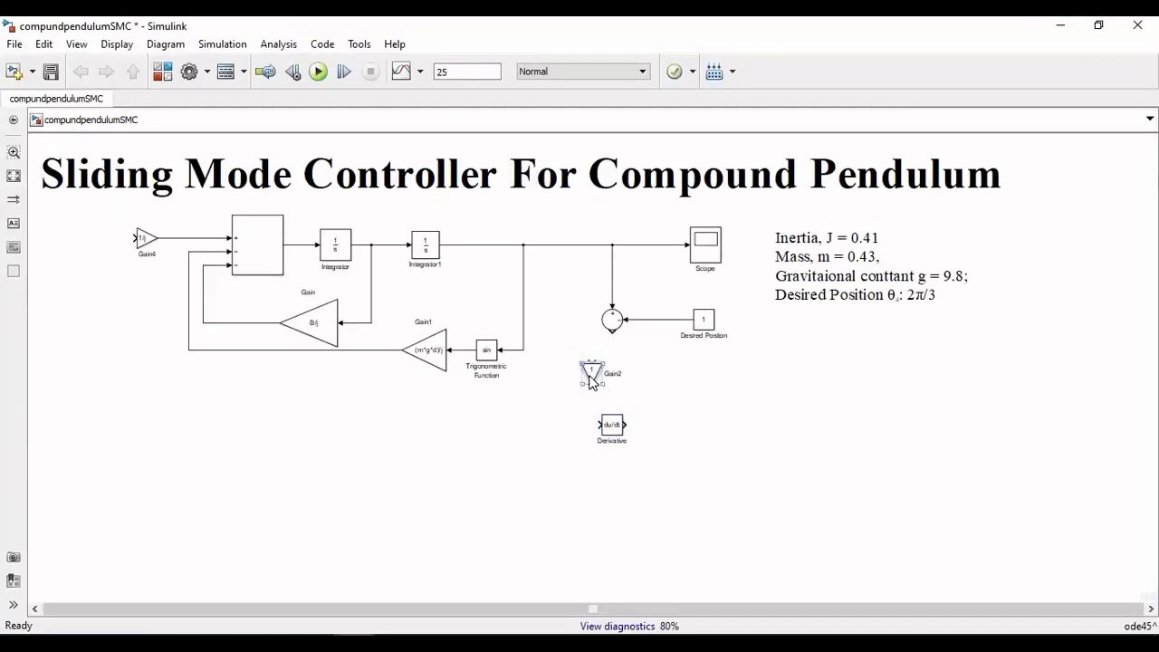
{"action": "left_click_drag", "start_coordinate": [590, 380], "coordinate": [615, 378]}
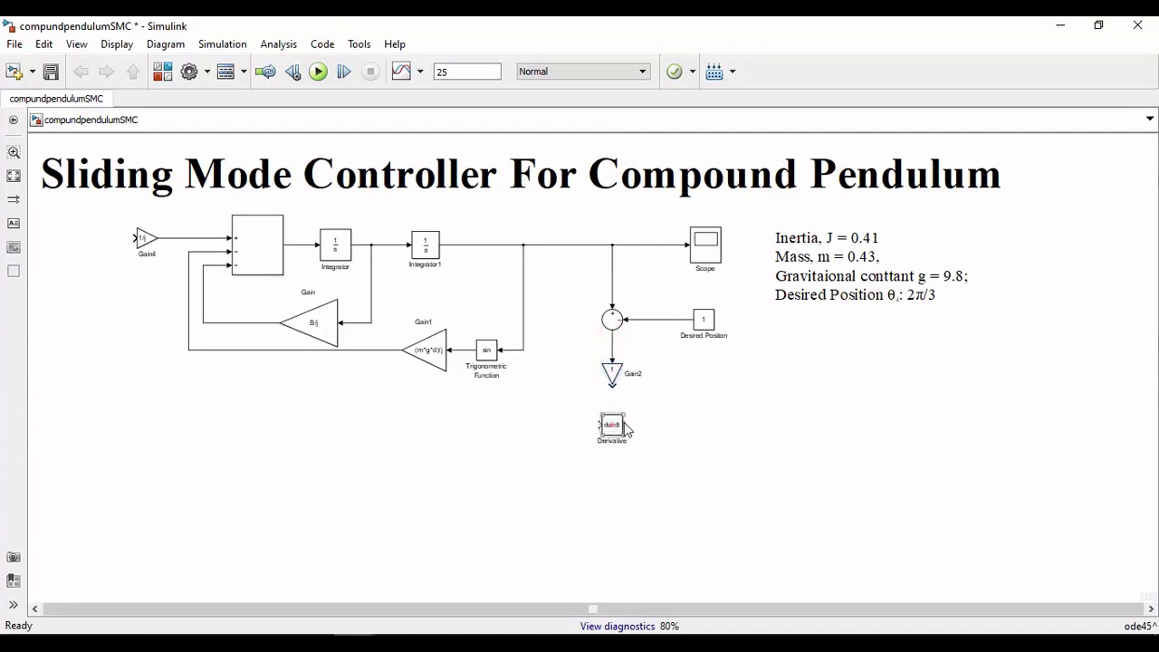
{"action": "mouse_move", "coordinate": [612, 425]}
{"action": "left_mouse_down"}
{"action": "mouse_move", "coordinate": [690, 387]}
{"action": "mouse_move", "coordinate": [615, 348]}
{"action": "left_mouse_up"}
{"action": "key", "text": "ctrl+r"}
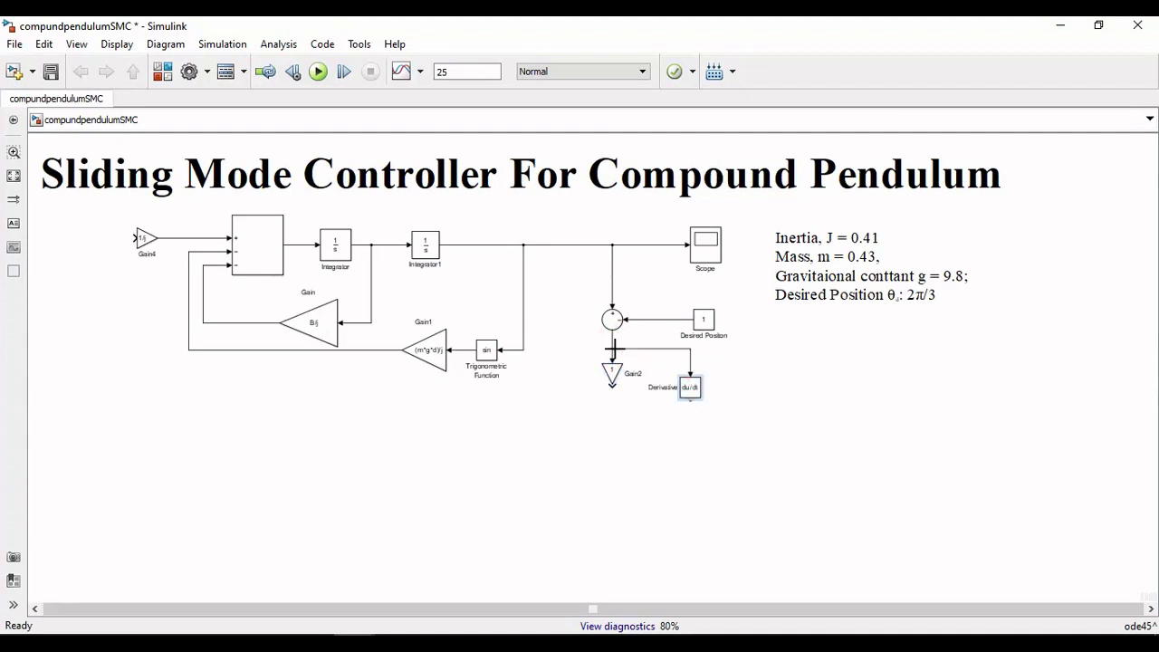
Step: Copy the sum block below Gain2 and wire the Derivative output into it
{"action": "left_click", "coordinate": [246, 246]}
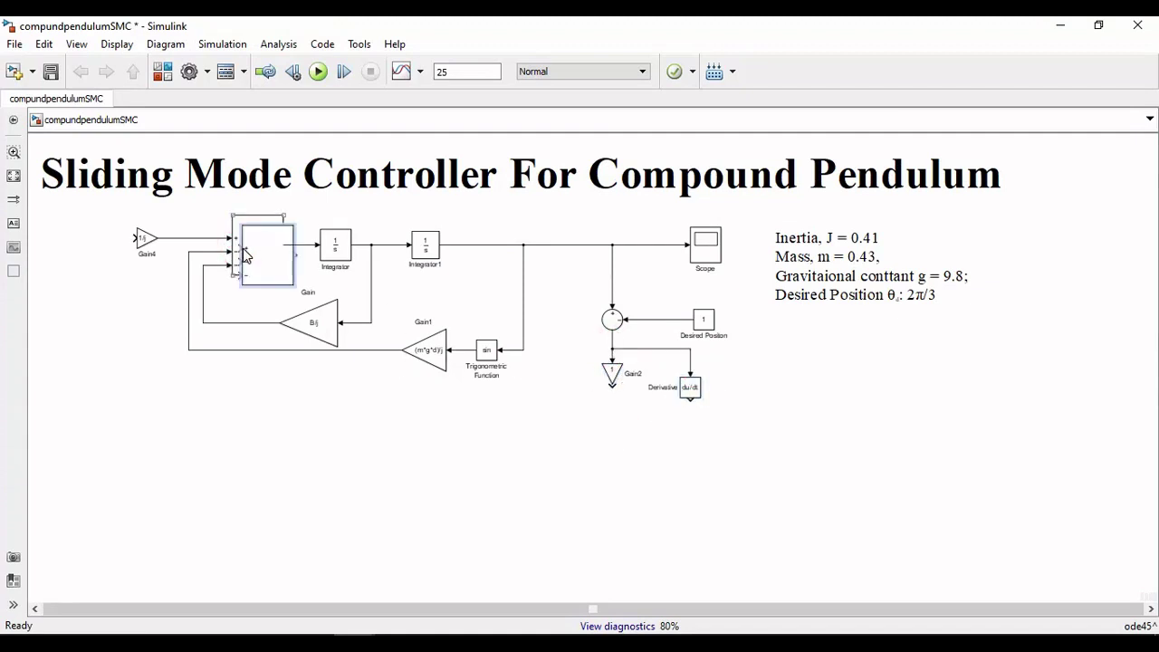
{"action": "left_click_drag", "start_coordinate": [242, 248], "coordinate": [498, 476]}
{"action": "double_click", "coordinate": [492, 478]}
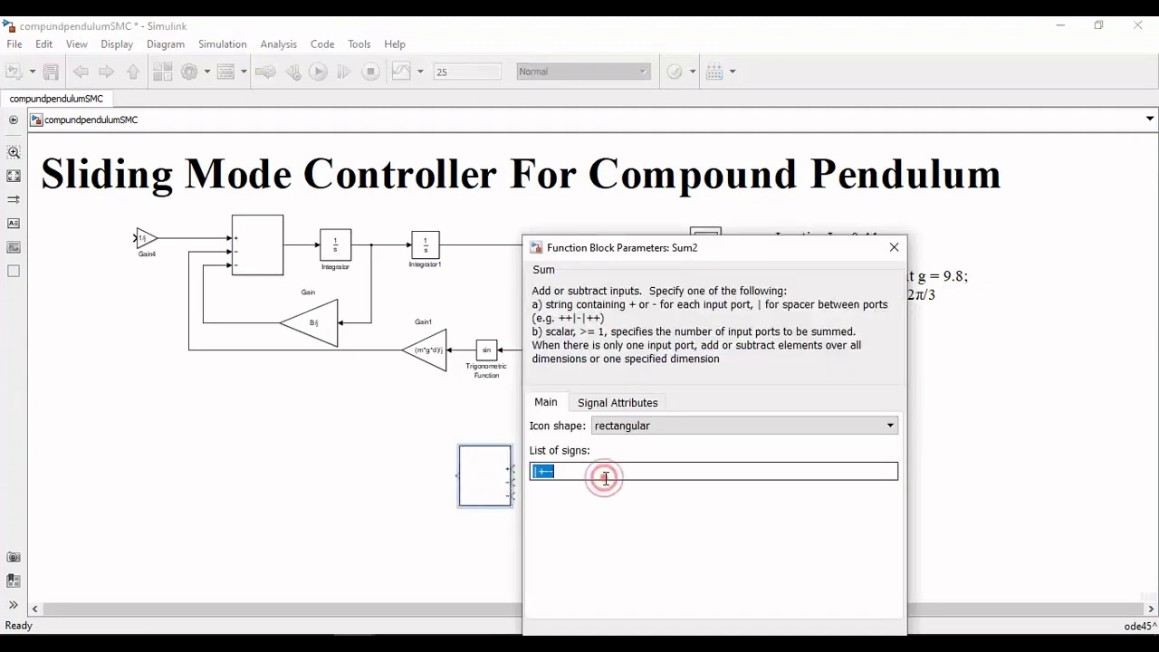
{"action": "left_click", "coordinate": [606, 478]}
{"action": "key", "text": "Return"}
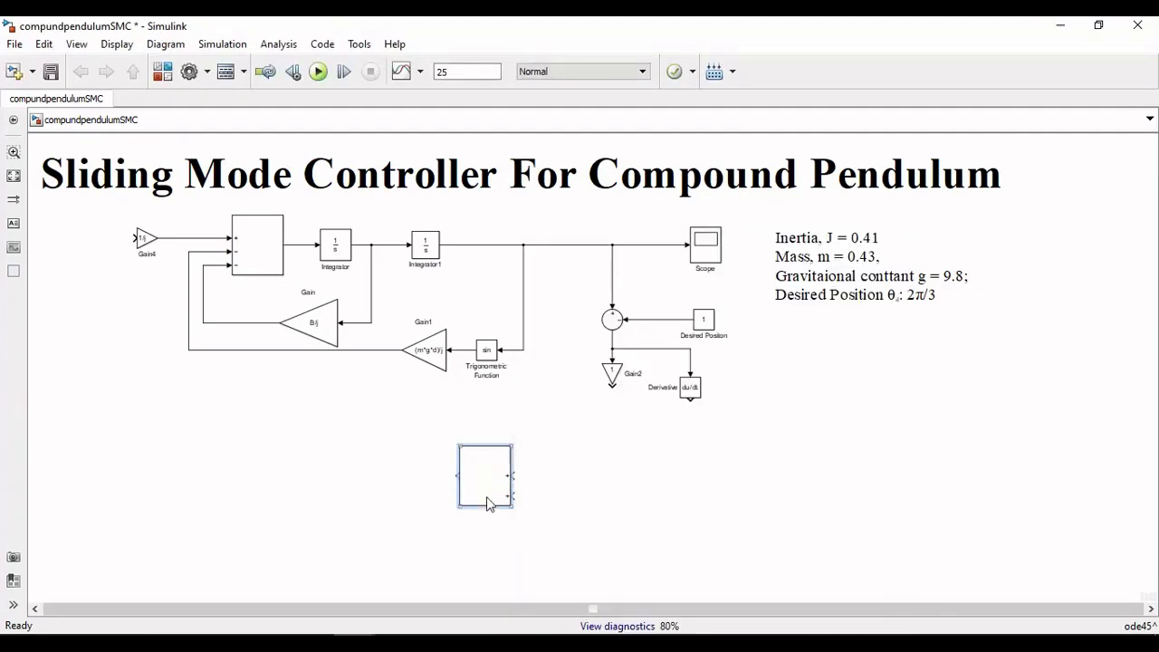
{"action": "mouse_move", "coordinate": [489, 504]}
{"action": "left_mouse_down"}
{"action": "mouse_move", "coordinate": [577, 450]}
{"action": "mouse_move", "coordinate": [613, 397]}
{"action": "left_mouse_up"}
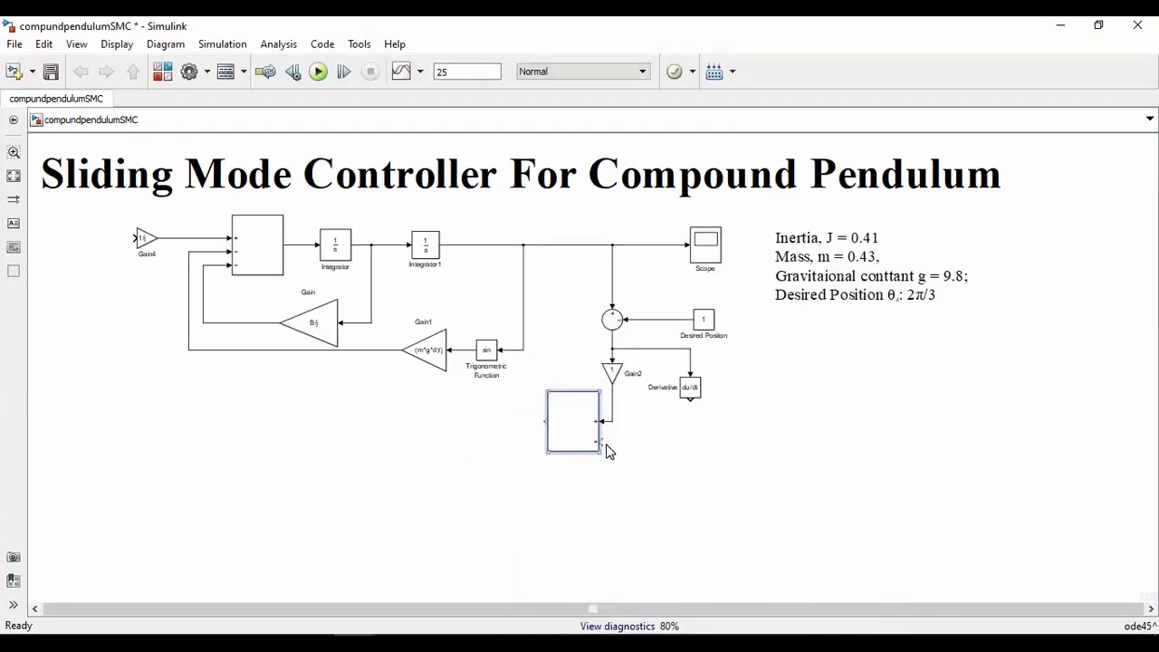
{"action": "left_click_drag", "start_coordinate": [605, 449], "coordinate": [690, 400]}
{"action": "left_click", "coordinate": [594, 429]}
Step: Search the Library Browser for 'sa' to find the Saturation block
{"action": "left_click", "coordinate": [163, 71]}
{"action": "left_click", "coordinate": [123, 50]}
{"action": "type", "text": "sa"}
{"action": "left_click", "coordinate": [86, 103]}
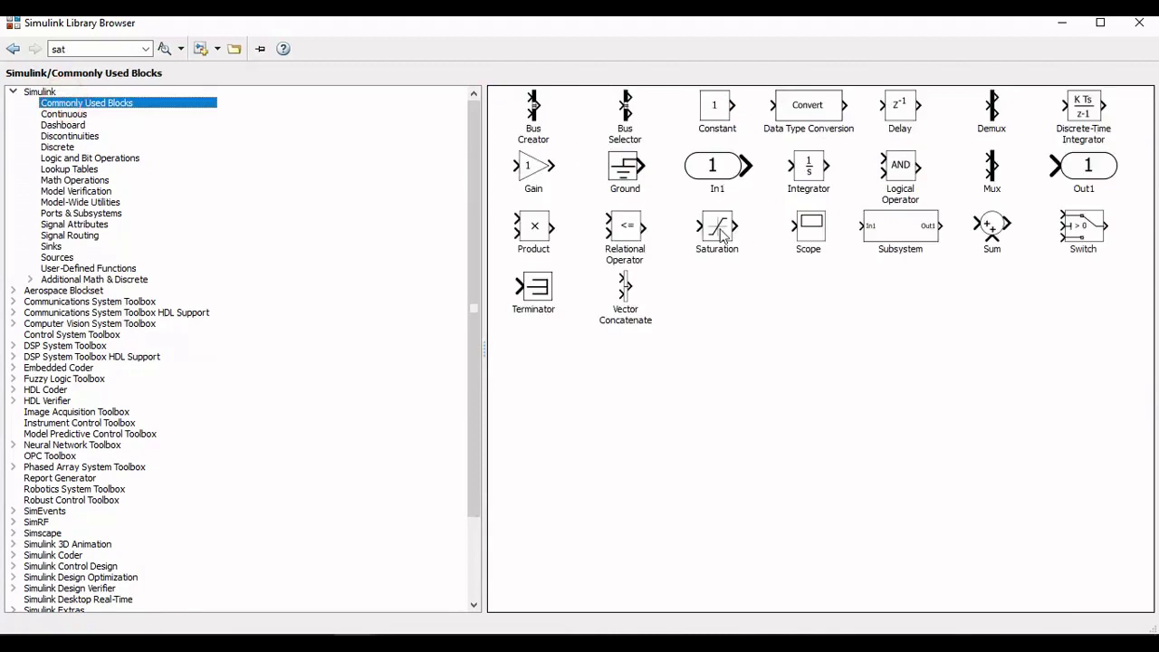
Step: Add a Saturation block beside the new sum with upper limit 1 and lower limit -1
{"action": "left_click", "coordinate": [717, 227]}
{"action": "left_click", "coordinate": [1061, 22]}
{"action": "left_click_drag", "start_coordinate": [591, 374], "coordinate": [473, 419]}
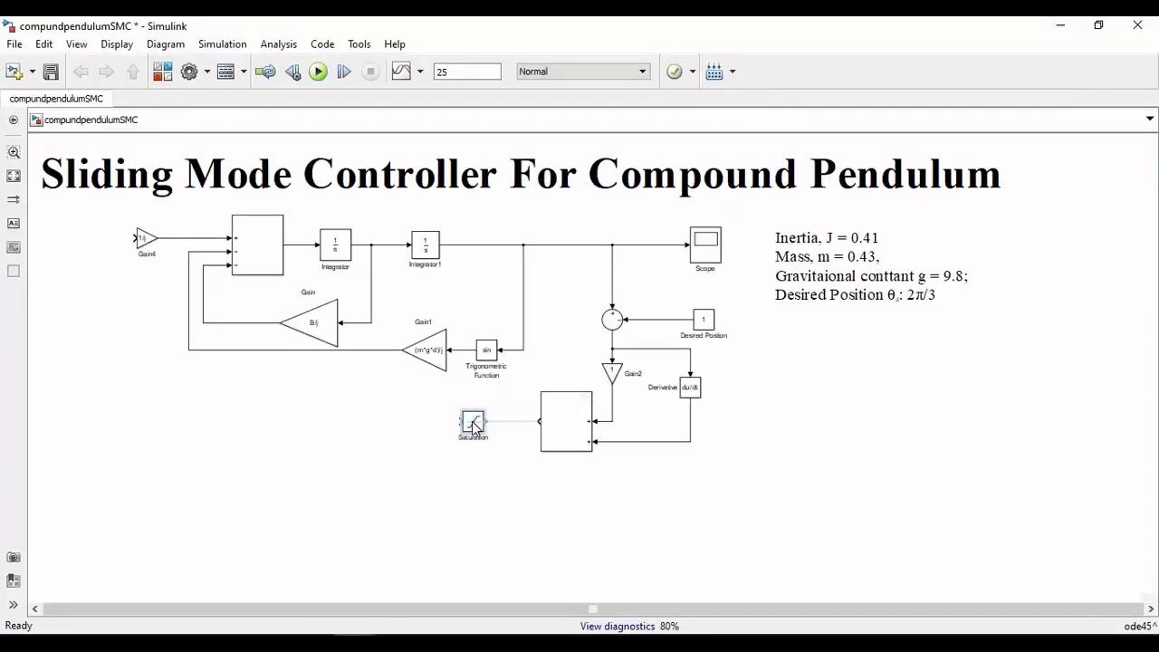
{"action": "double_click", "coordinate": [471, 421]}
{"action": "type", "text": "1"}
{"action": "key", "text": "Tab"}
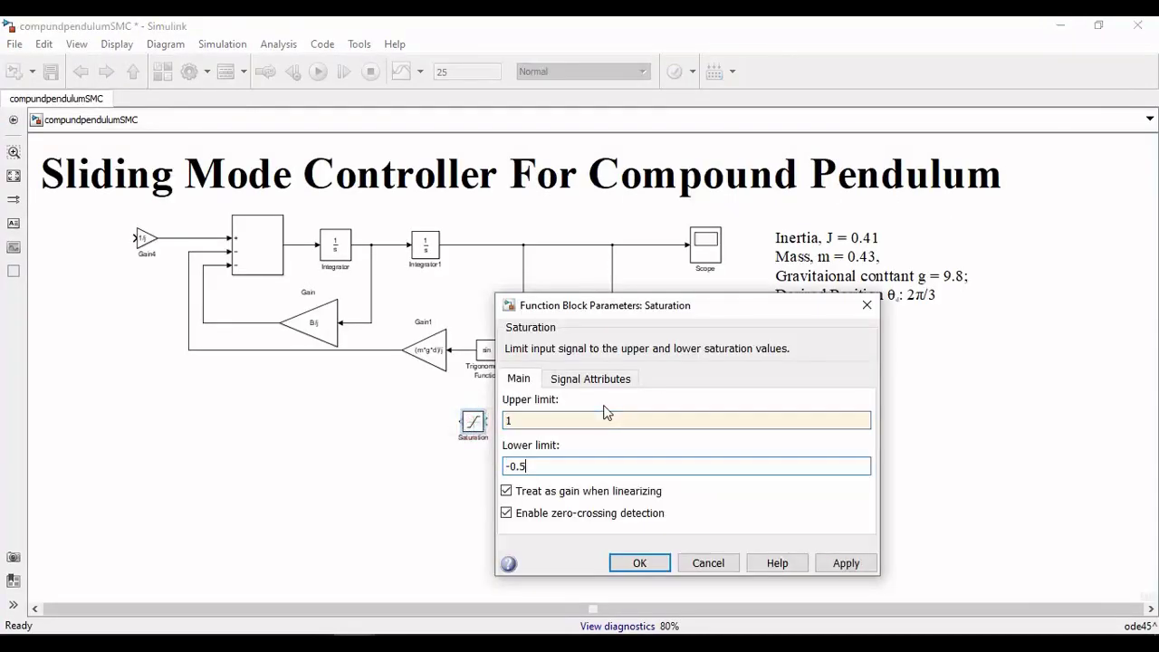
{"action": "type", "text": "-1"}
{"action": "key", "text": "Return"}
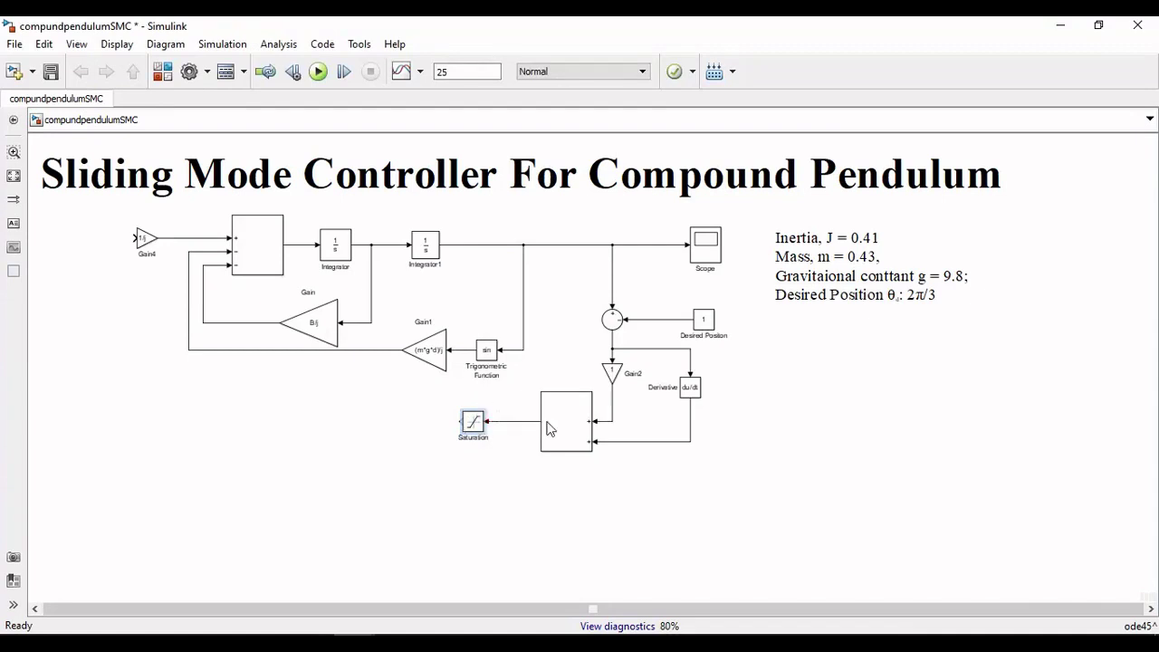
Step: Wire the sum into Saturation, set Gain2 to 2, duplicate it as Gain3, and add a Surface label
{"action": "left_click_drag", "start_coordinate": [542, 422], "coordinate": [474, 420]}
{"action": "double_click", "coordinate": [613, 369]}
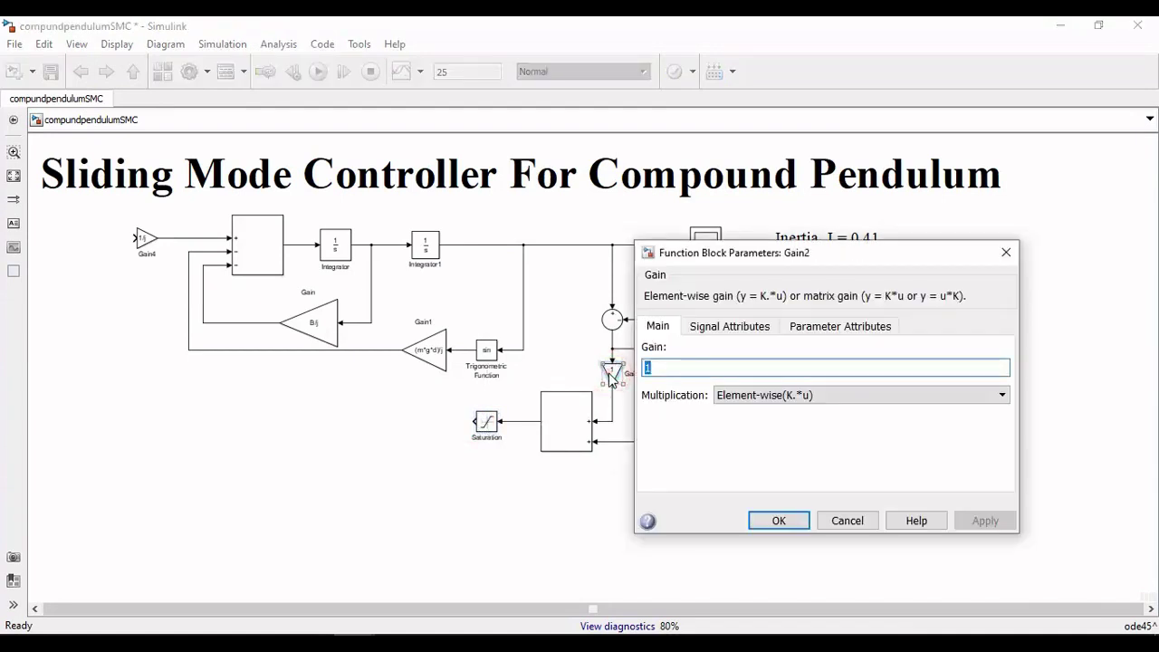
{"action": "key", "text": "Return"}
{"action": "left_click_drag", "start_coordinate": [613, 370], "coordinate": [492, 431]}
{"action": "double_click", "coordinate": [590, 483]}
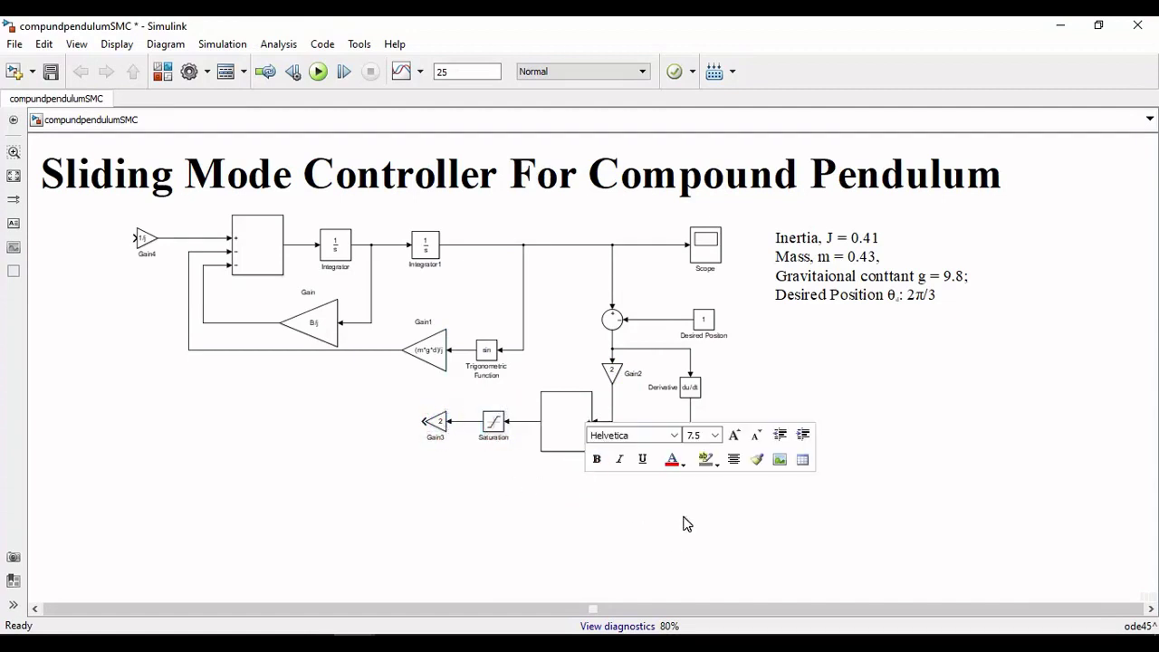
{"action": "double_click", "coordinate": [705, 322]}
Step: Set Desired Position to 2*pi/3 and enlarge the Surface label text to size 10
{"action": "type", "text": "2"}
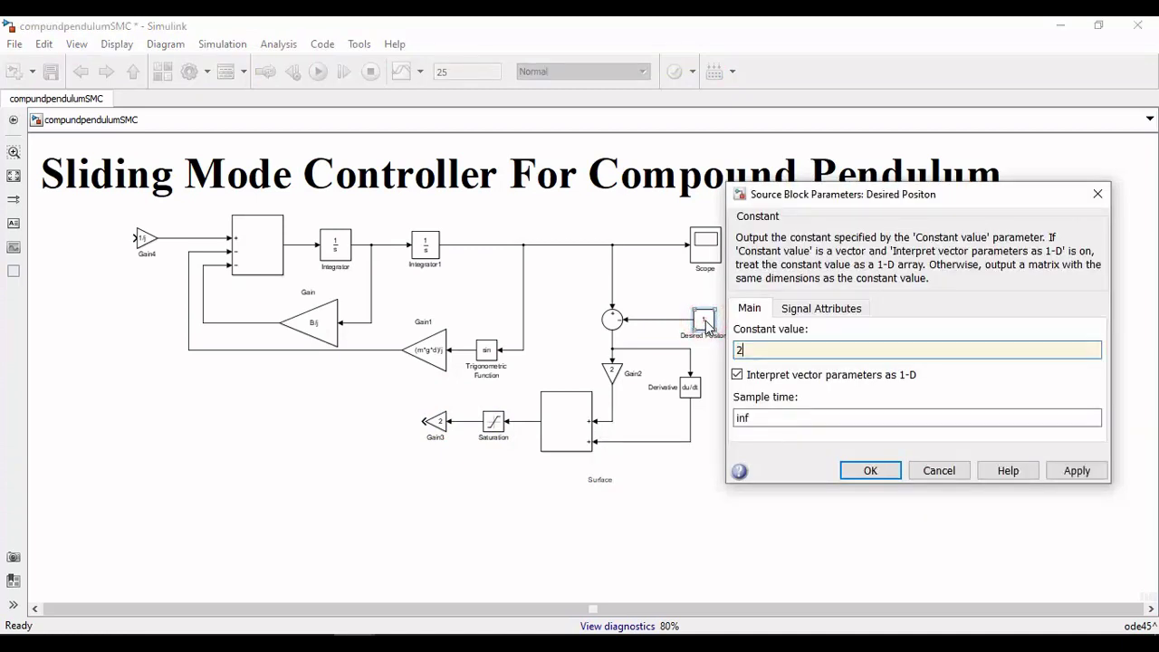
{"action": "type", "text": "*pi/3"}
{"action": "key", "text": "Return"}
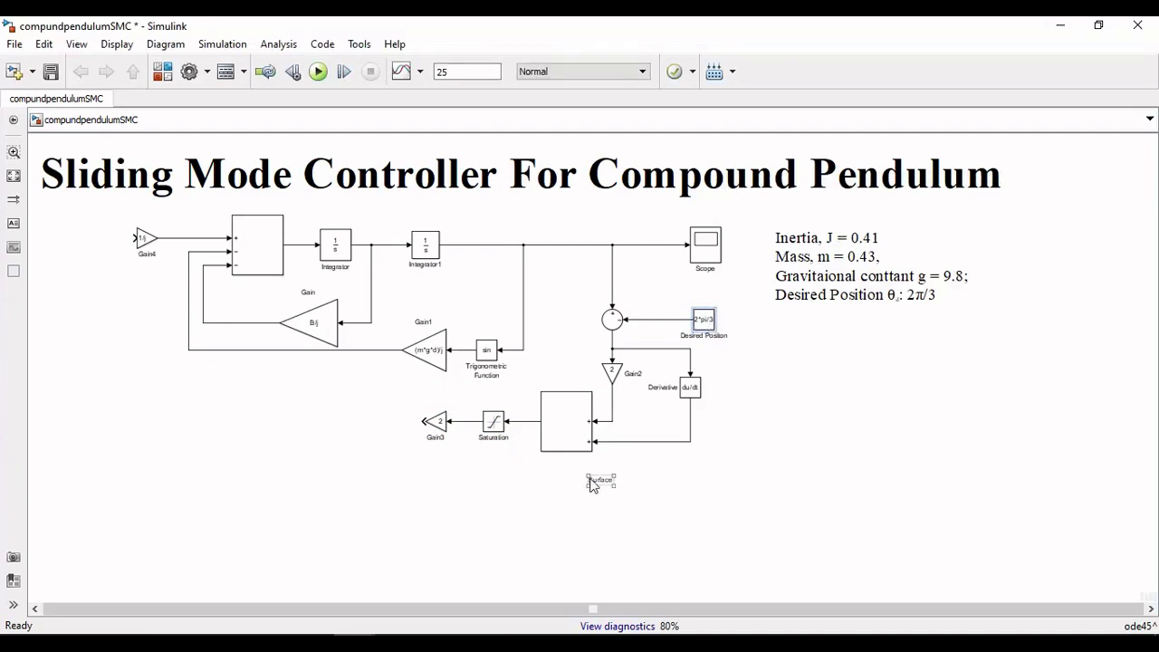
{"action": "left_click", "coordinate": [594, 487]}
{"action": "double_click", "coordinate": [601, 480]}
{"action": "left_click", "coordinate": [734, 438]}
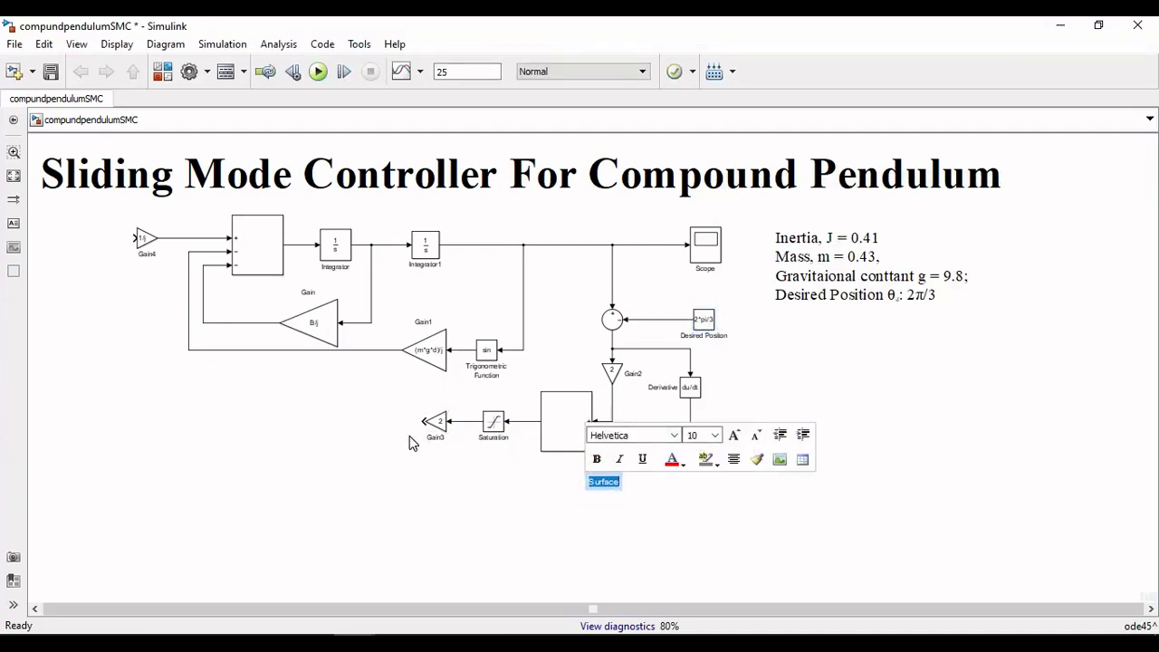
{"action": "left_click", "coordinate": [249, 250]}
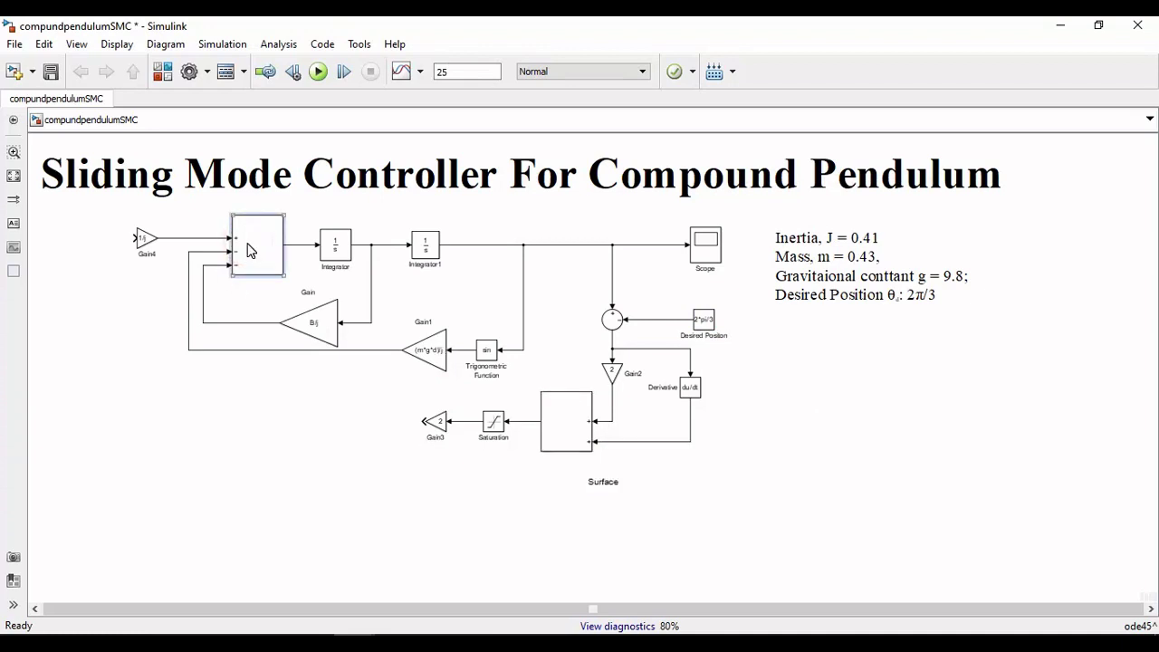
Step: Duplicate the sum block below the diagram and set its list of signs
{"action": "left_click_drag", "start_coordinate": [251, 251], "coordinate": [324, 414]}
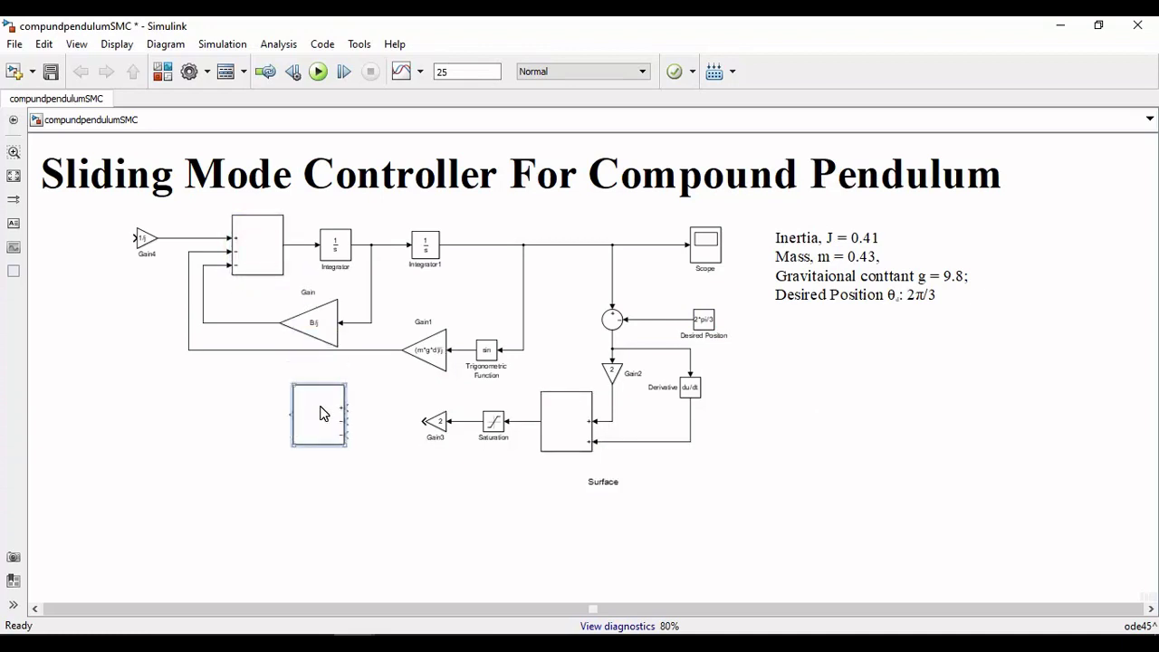
{"action": "double_click", "coordinate": [322, 414]}
{"action": "double_click", "coordinate": [419, 450]}
{"action": "left_click", "coordinate": [419, 450]}
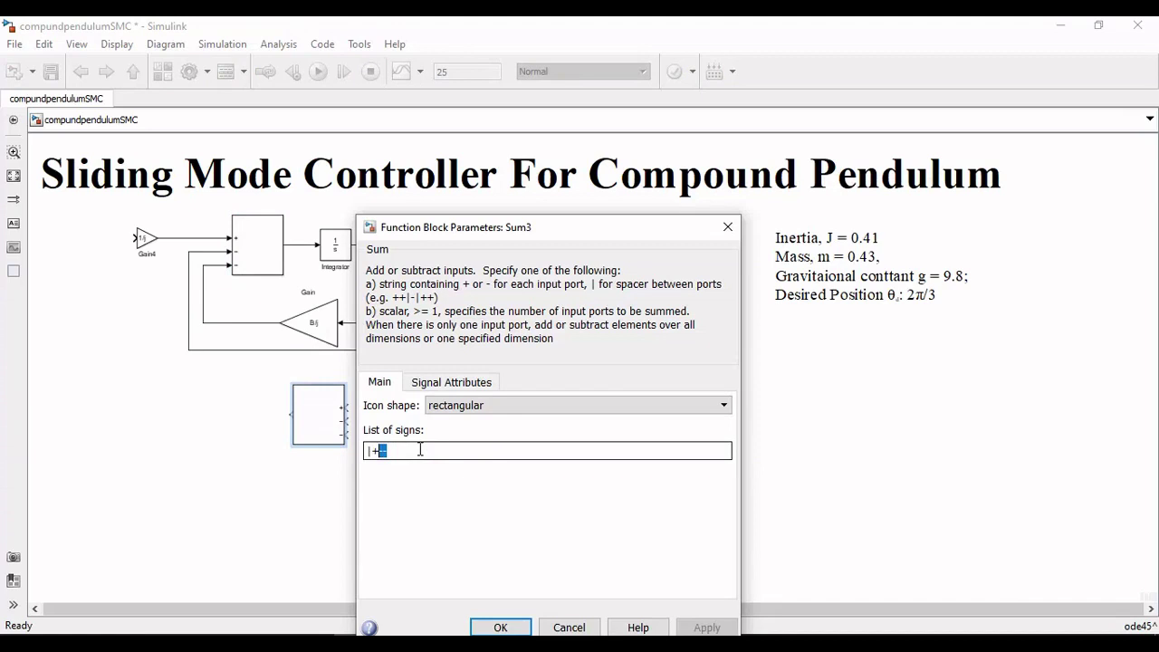
{"action": "key", "text": "Return"}
Step: Change Gain3 to -2 and wire the new sum to Gain3 and the gain line
{"action": "double_click", "coordinate": [436, 421]}
{"action": "key", "text": "Home"}
{"action": "type", "text": "-"}
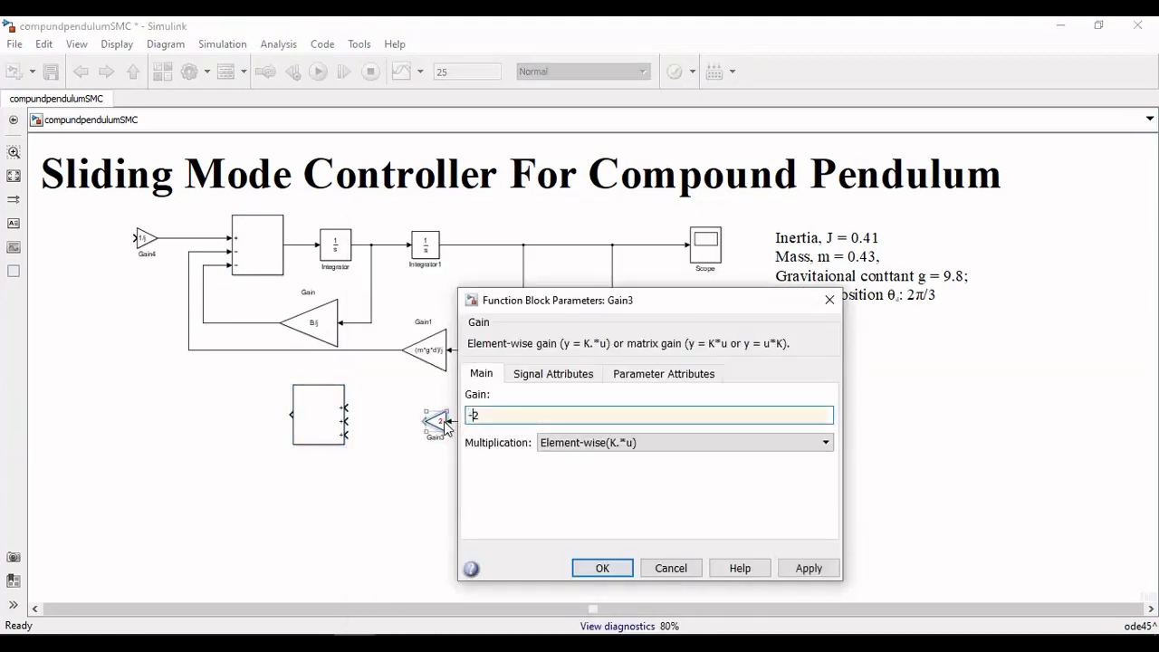
{"action": "key", "text": "Return"}
{"action": "left_click_drag", "start_coordinate": [335, 416], "coordinate": [363, 351]}
{"action": "left_click", "coordinate": [319, 423]}
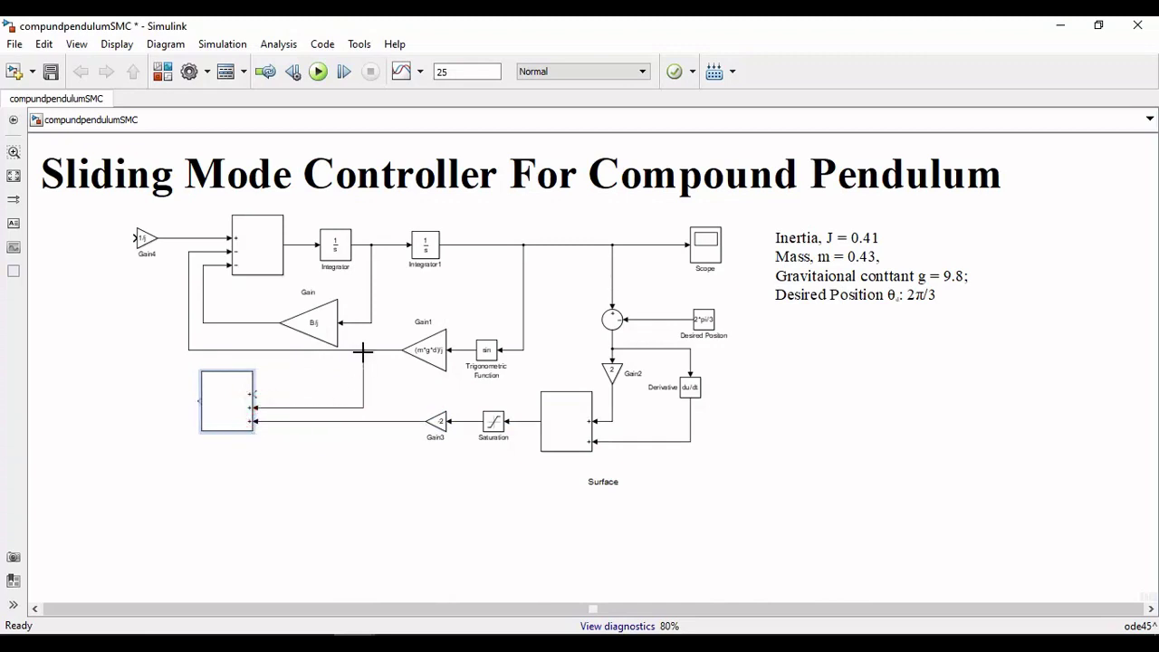
{"action": "left_click_drag", "start_coordinate": [254, 394], "coordinate": [268, 324]}
Step: Copy Gain4 as a left-facing Gain5 feeding back into Gain4, and set its gain to 5
{"action": "left_click", "coordinate": [143, 239]}
{"action": "mouse_move", "coordinate": [145, 240]}
{"action": "left_mouse_down"}
{"action": "mouse_move", "coordinate": [117, 375]}
{"action": "mouse_move", "coordinate": [133, 402]}
{"action": "mouse_move", "coordinate": [143, 401]}
{"action": "mouse_move", "coordinate": [134, 240]}
{"action": "left_mouse_up"}
{"action": "key", "text": "ctrl+r"}
{"action": "key", "text": "ctrl+r"}
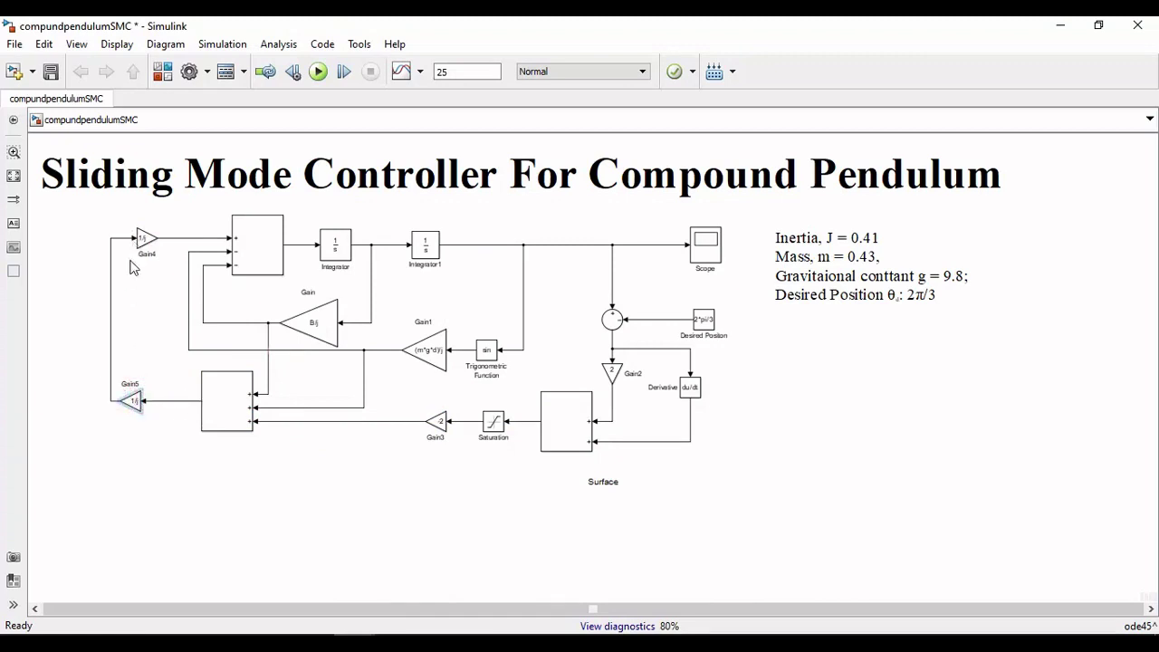
{"action": "left_click_drag", "start_coordinate": [110, 323], "coordinate": [81, 326]}
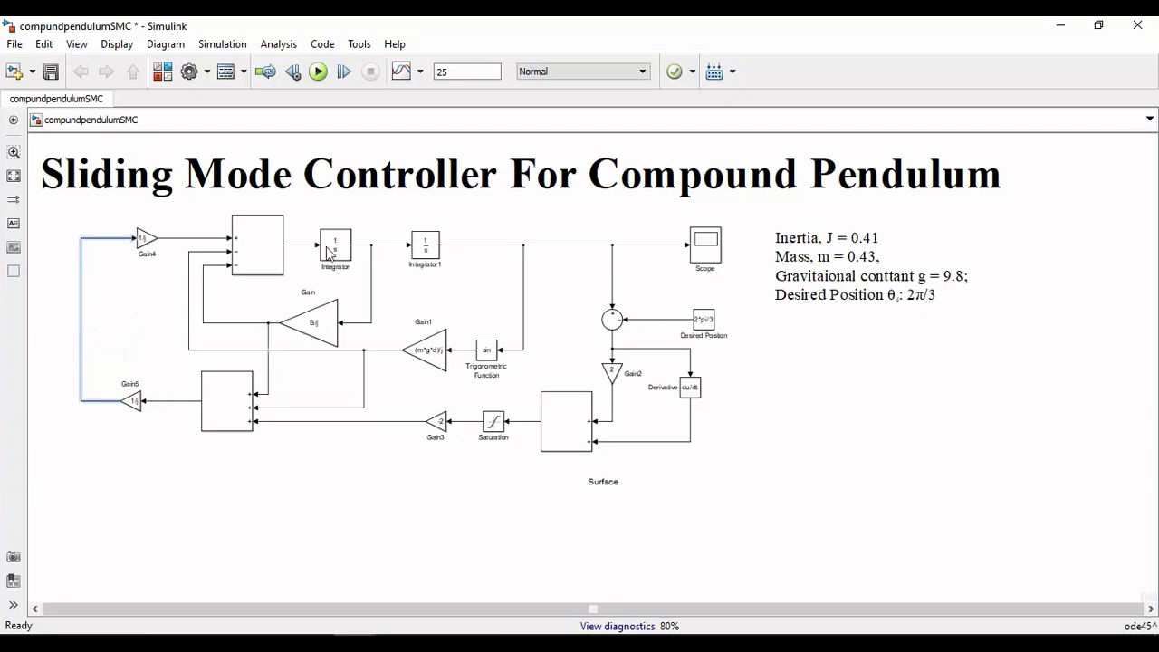
{"action": "left_click", "coordinate": [28, 300]}
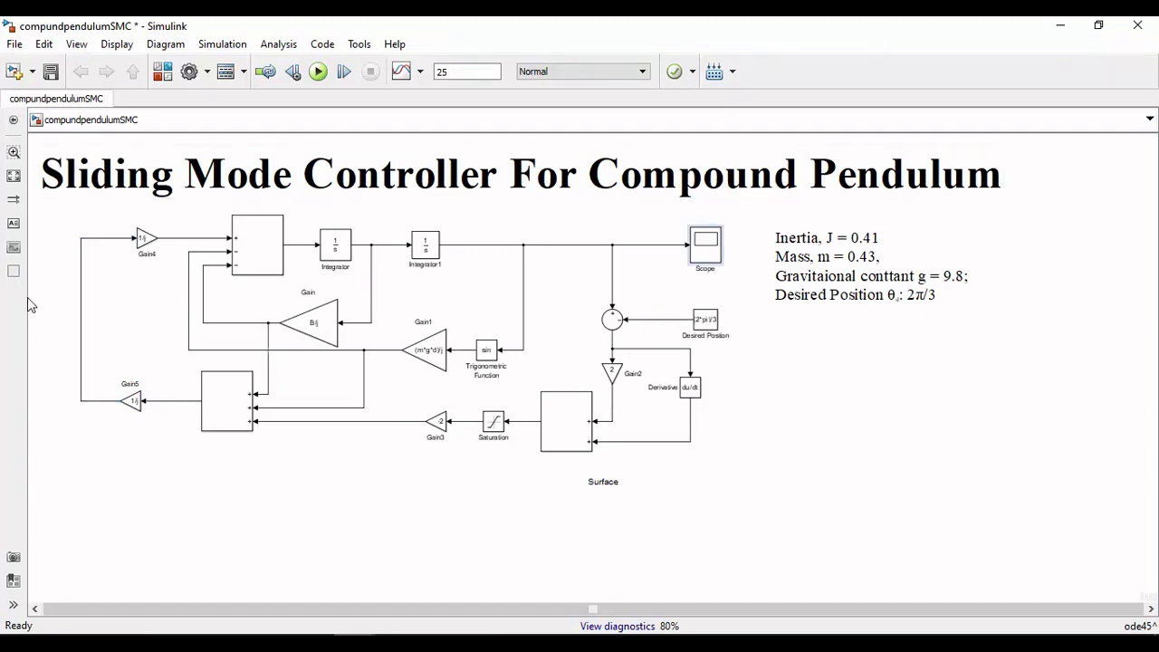
{"action": "double_click", "coordinate": [131, 401]}
{"action": "type", "text": "5"}
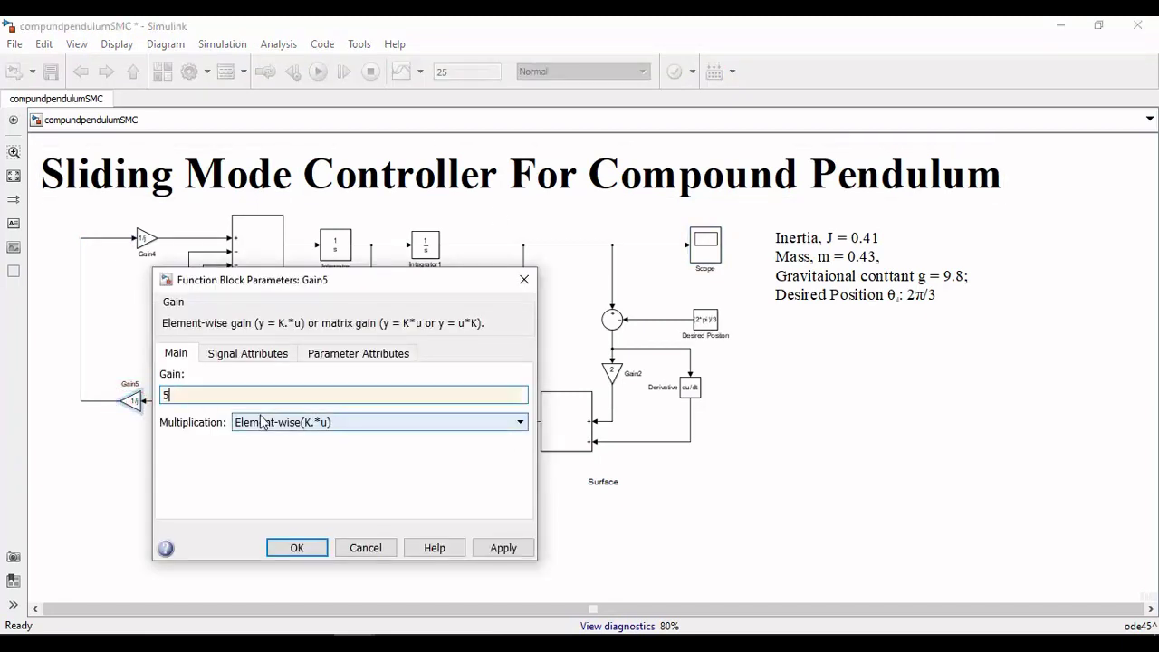
{"action": "key", "text": "Return"}
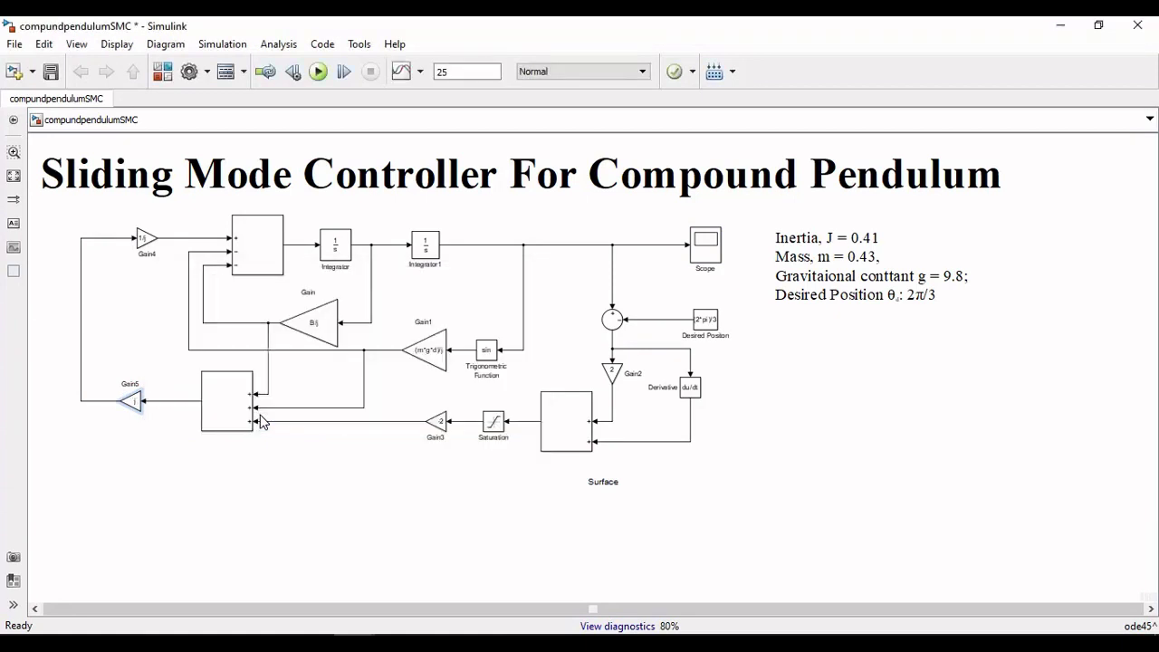
Step: Save and run the model, then autoscale and zoom the Scope on the position settling near 2.09
{"action": "left_click", "coordinate": [32, 72]}
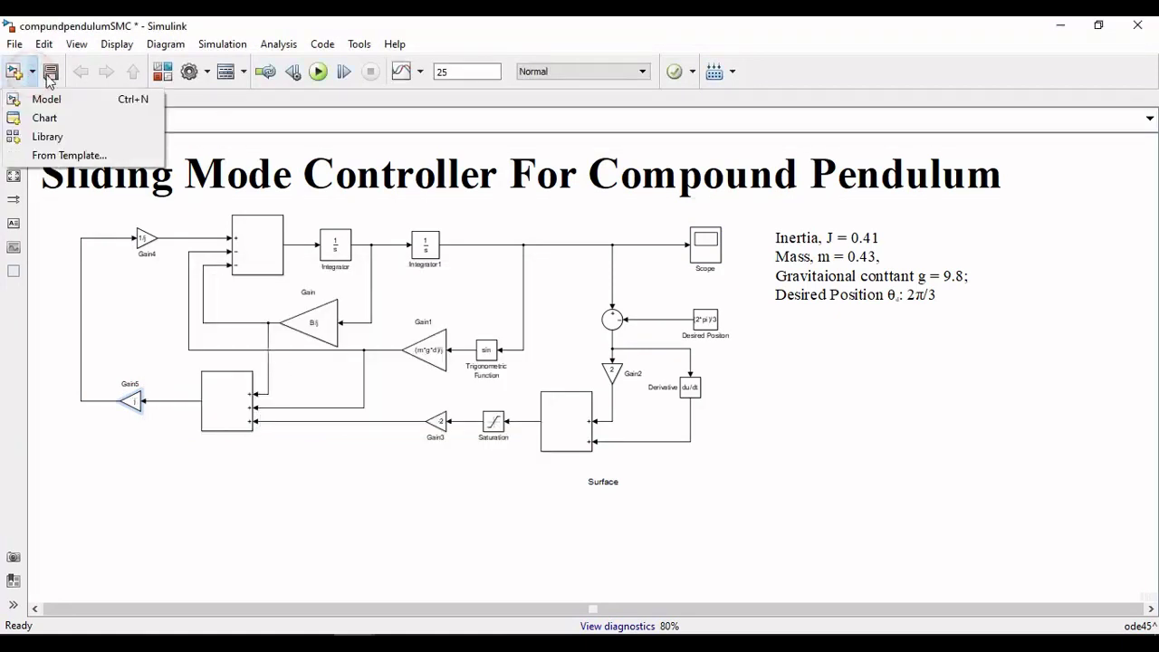
{"action": "left_click", "coordinate": [51, 73]}
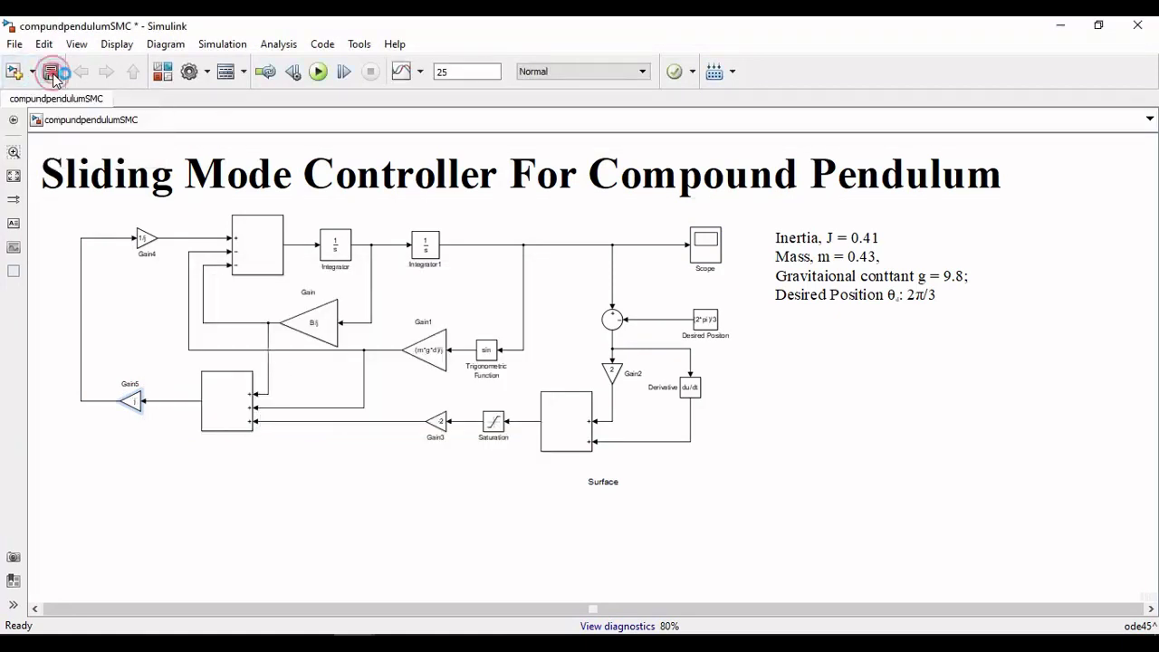
{"action": "left_click", "coordinate": [319, 74]}
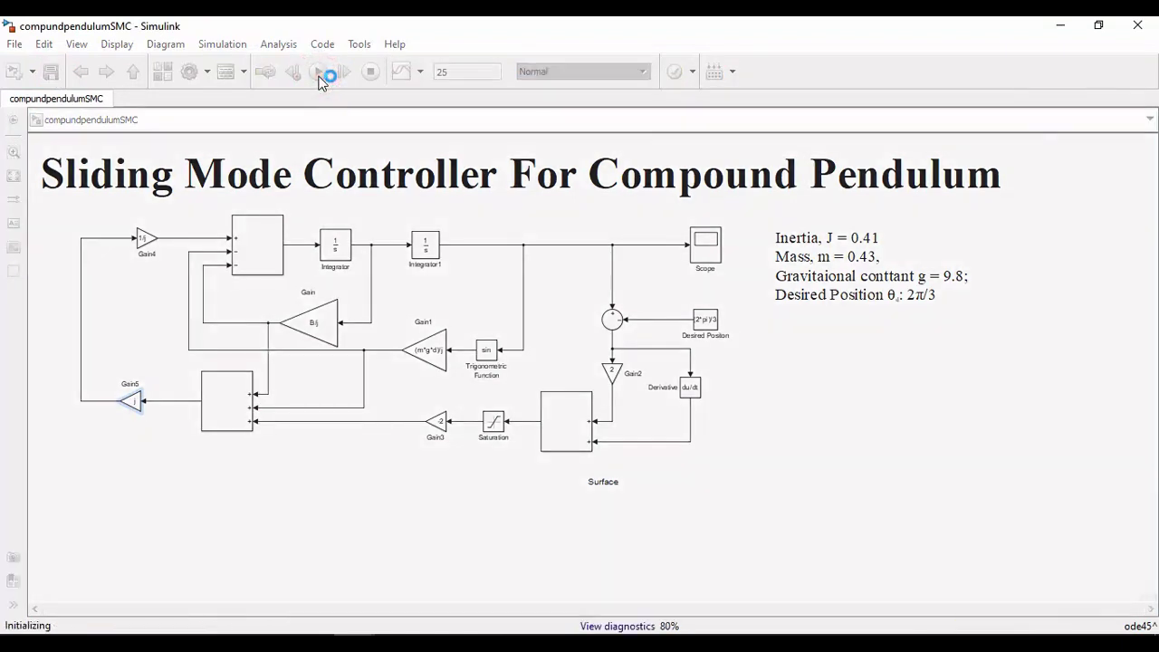
{"action": "double_click", "coordinate": [714, 244]}
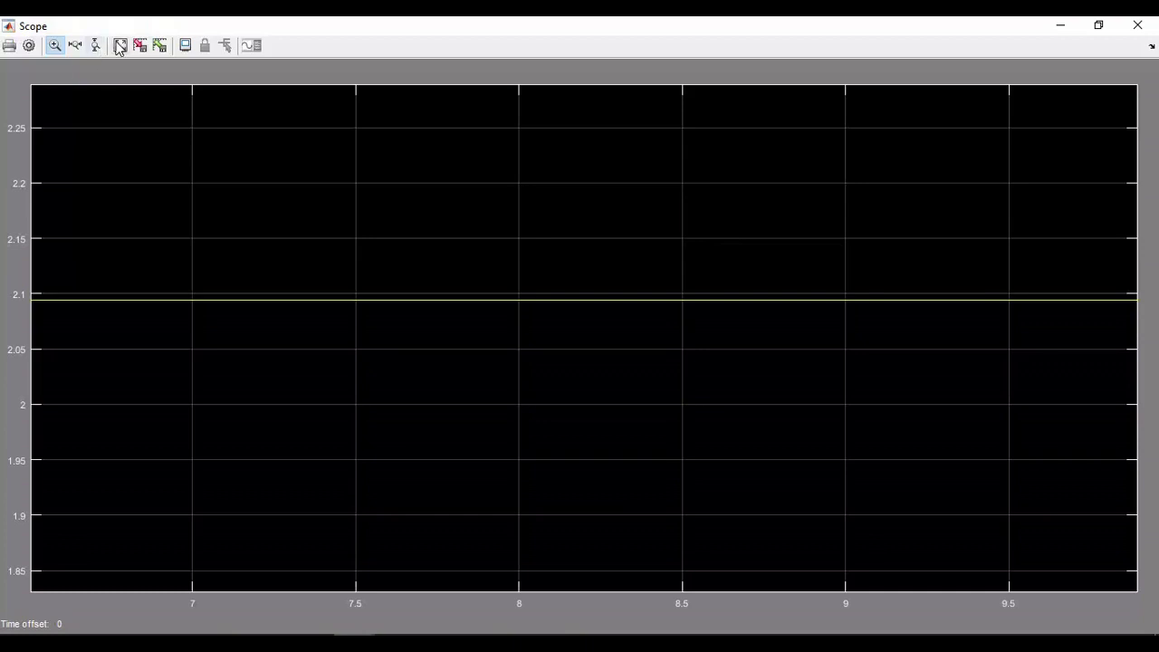
{"action": "left_click", "coordinate": [120, 45]}
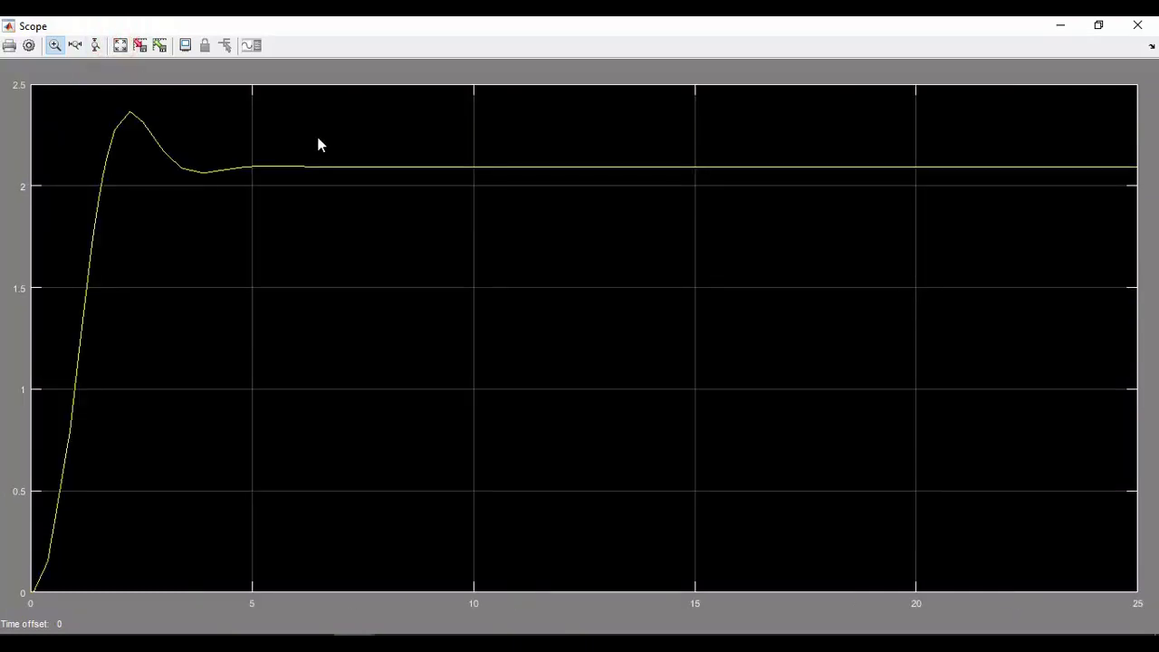
{"action": "left_click_drag", "start_coordinate": [410, 184], "coordinate": [446, 192]}
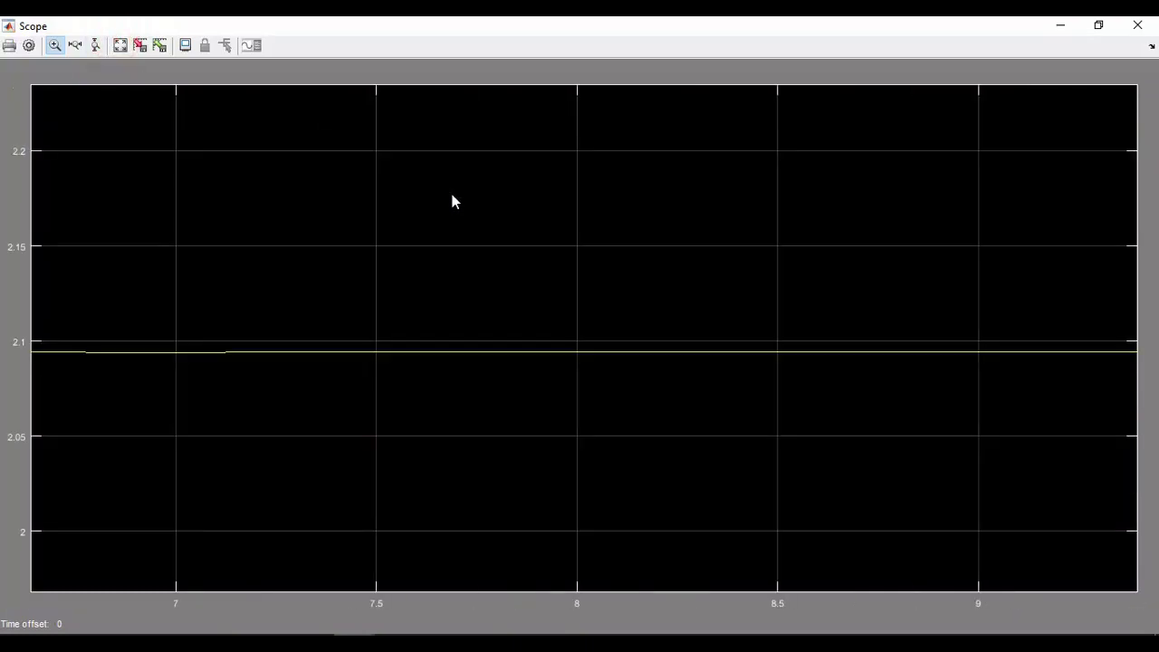
{"action": "left_click", "coordinate": [1137, 25]}
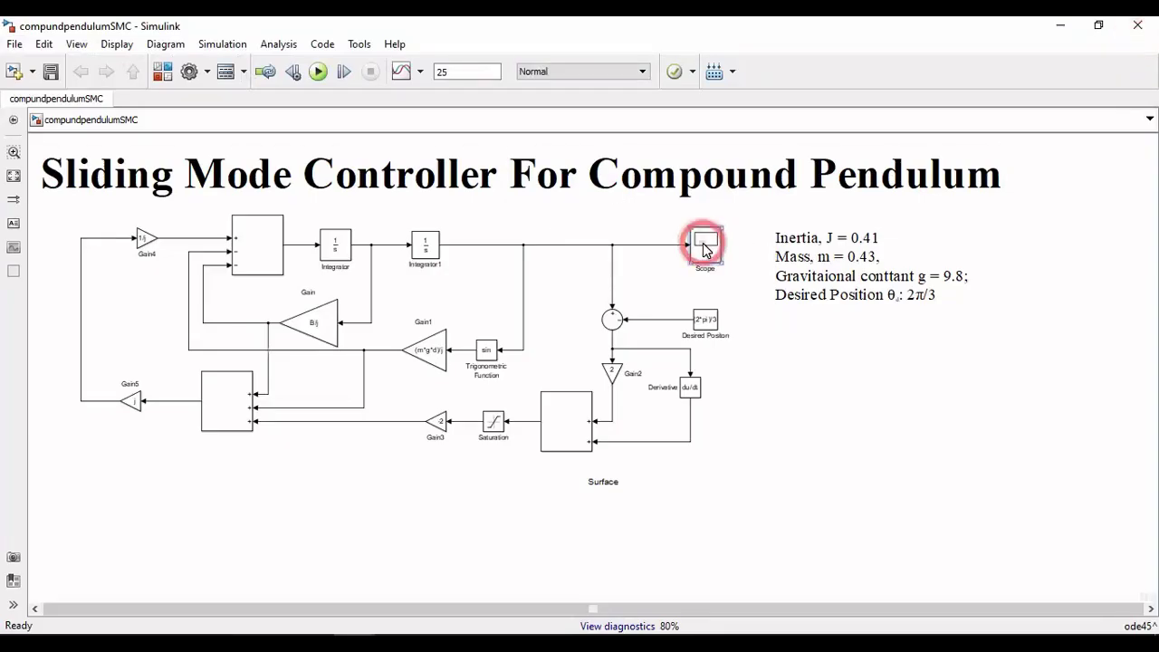
Step: Add Scope1 on the Saturation input, rerun, and autoscale it to see the surface reach 0
{"action": "mouse_move", "coordinate": [706, 249]}
{"action": "left_mouse_down"}
{"action": "mouse_move", "coordinate": [520, 513]}
{"action": "mouse_move", "coordinate": [478, 512]}
{"action": "mouse_move", "coordinate": [524, 422]}
{"action": "left_mouse_up"}
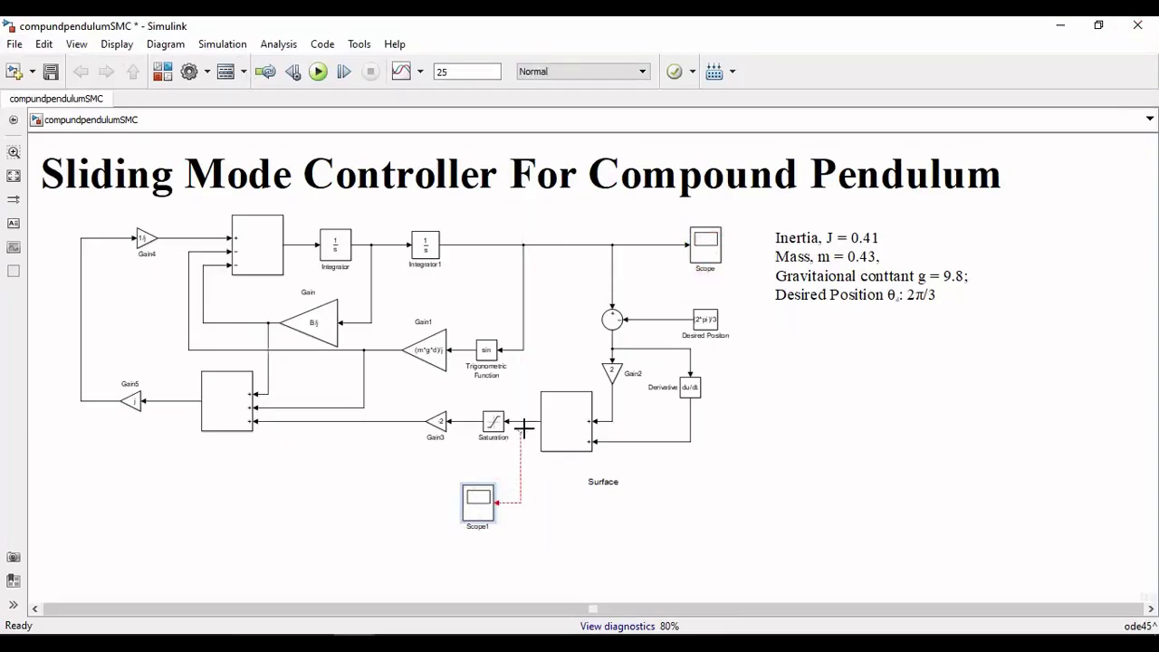
{"action": "left_click", "coordinate": [318, 72]}
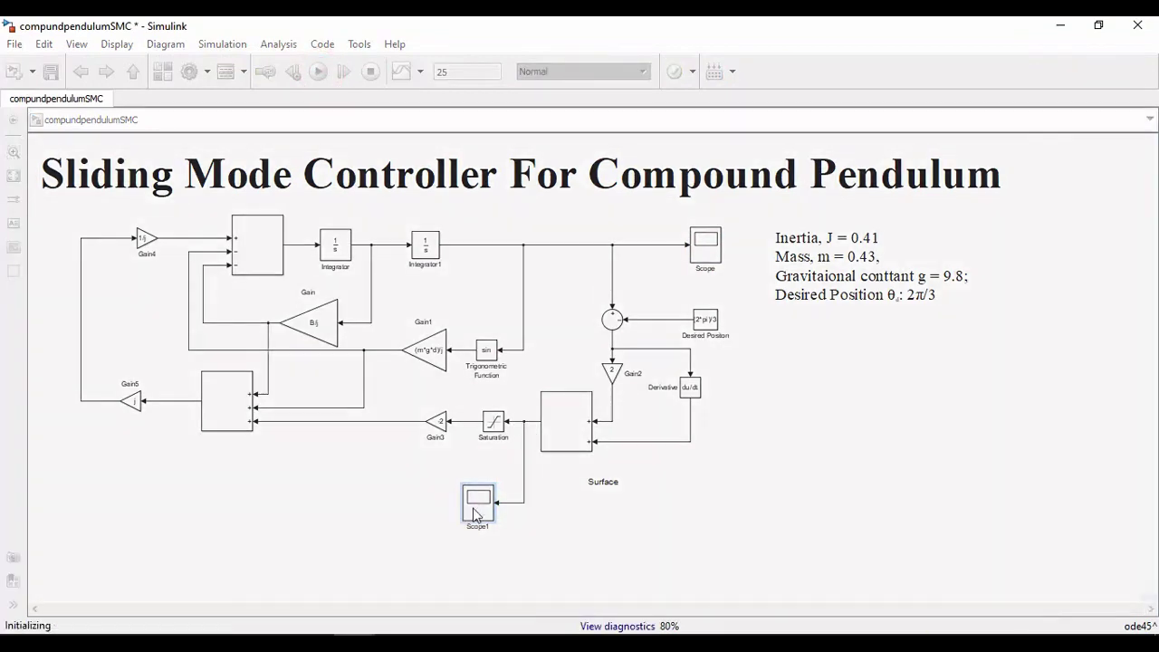
{"action": "double_click", "coordinate": [473, 508]}
{"action": "double_click", "coordinate": [474, 506]}
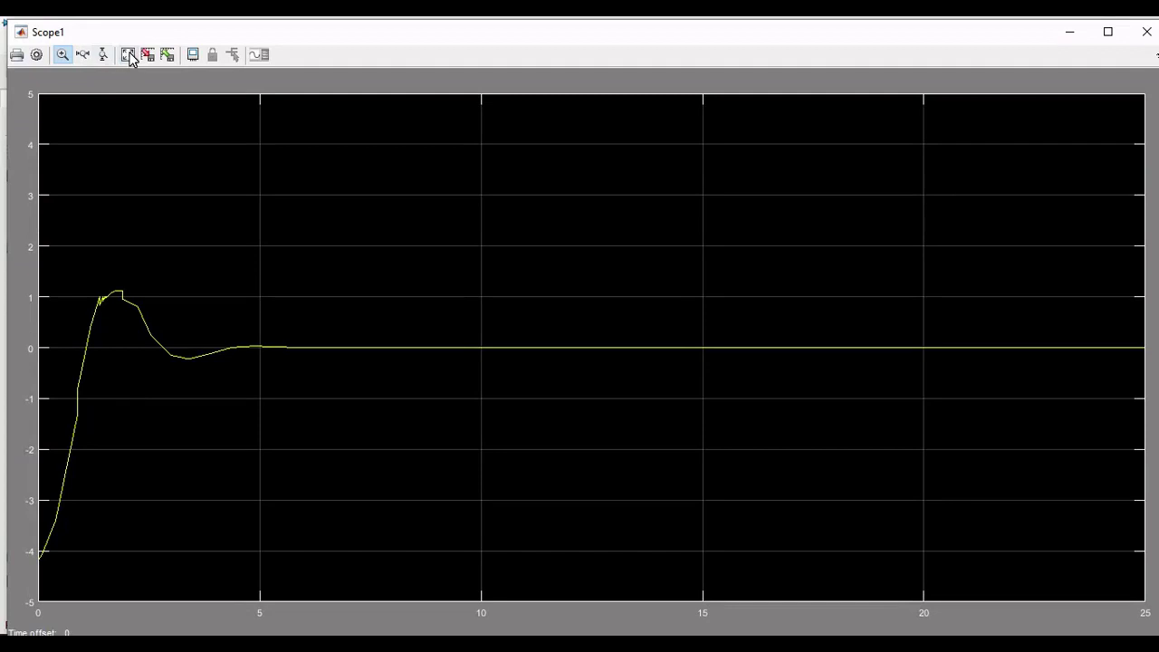
{"action": "left_click", "coordinate": [129, 57]}
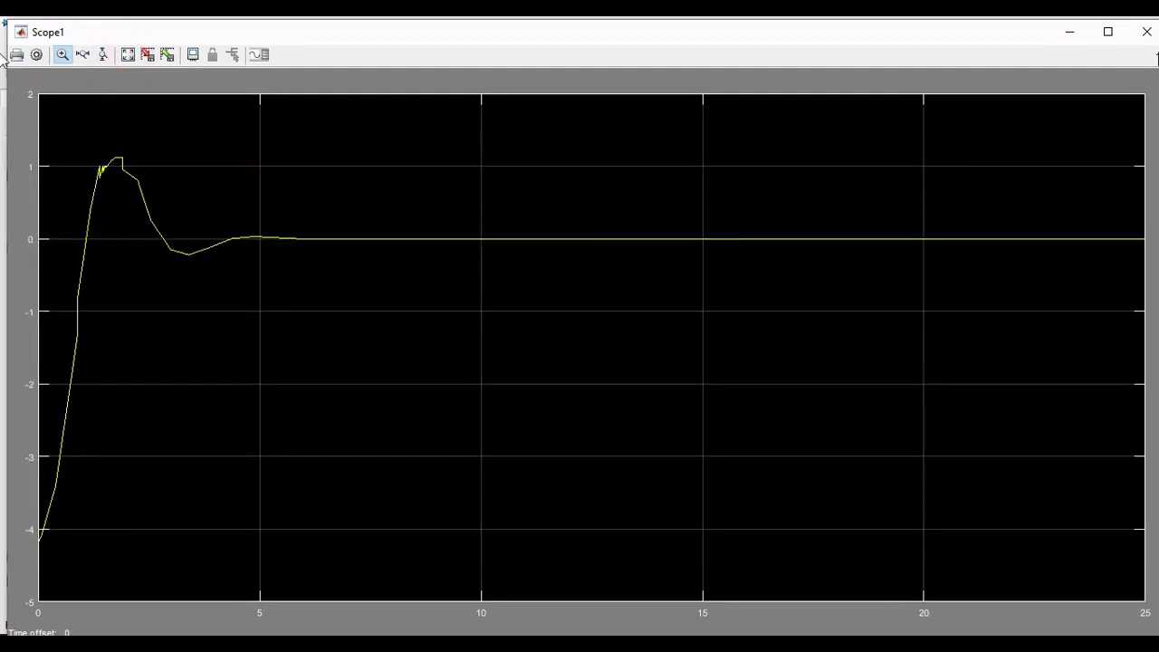
{"action": "left_click", "coordinate": [1147, 32]}
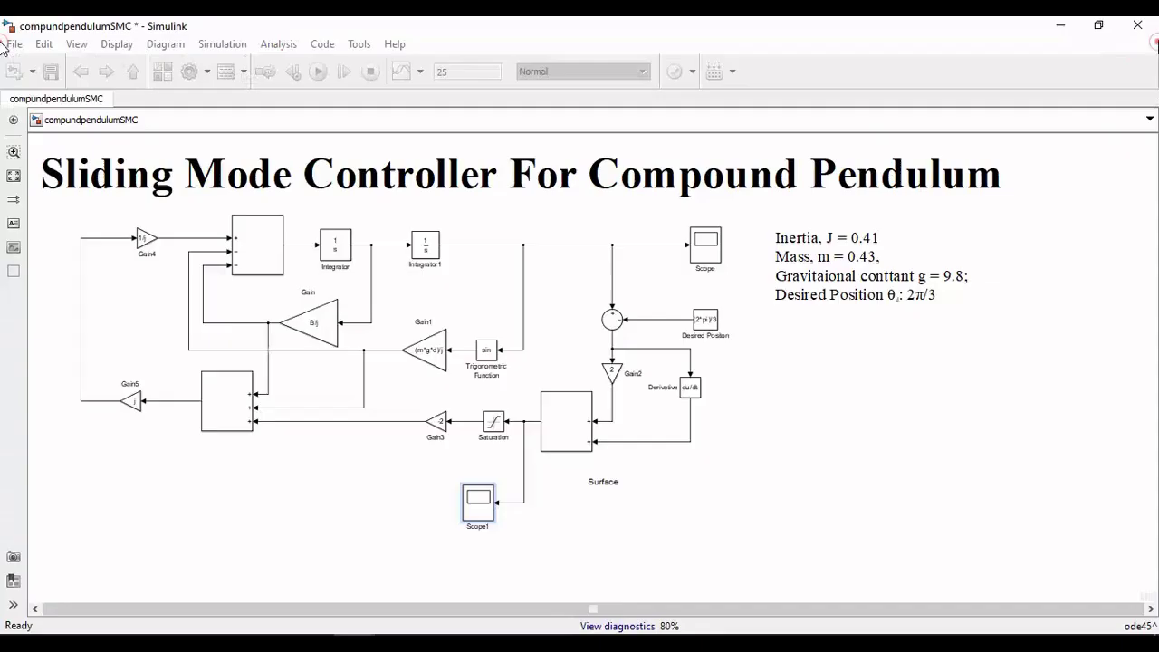
Step: Reopen the original Scope and autoscale it to show the angle flattening at about 2.094
{"action": "double_click", "coordinate": [706, 238]}
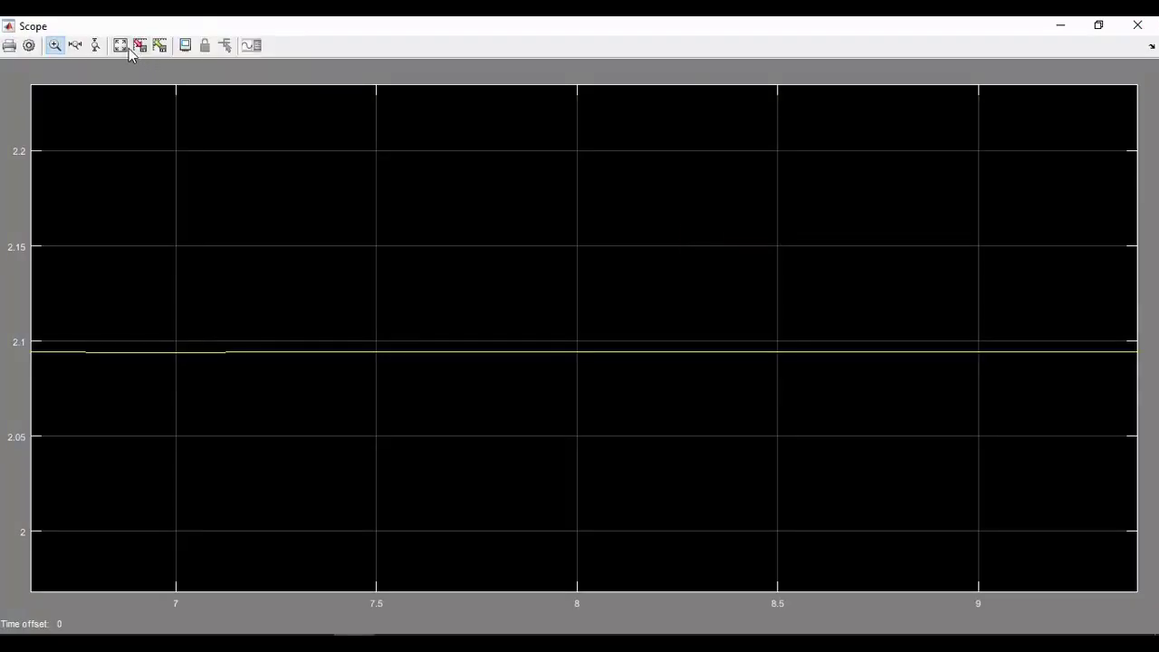
{"action": "left_click", "coordinate": [130, 50]}
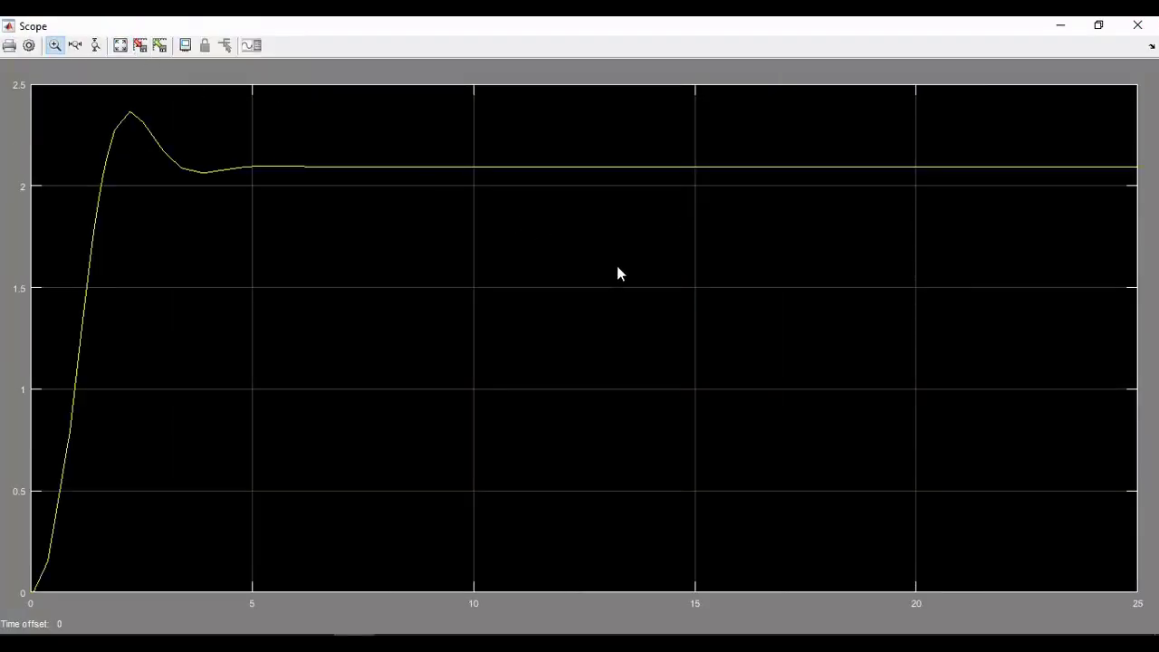